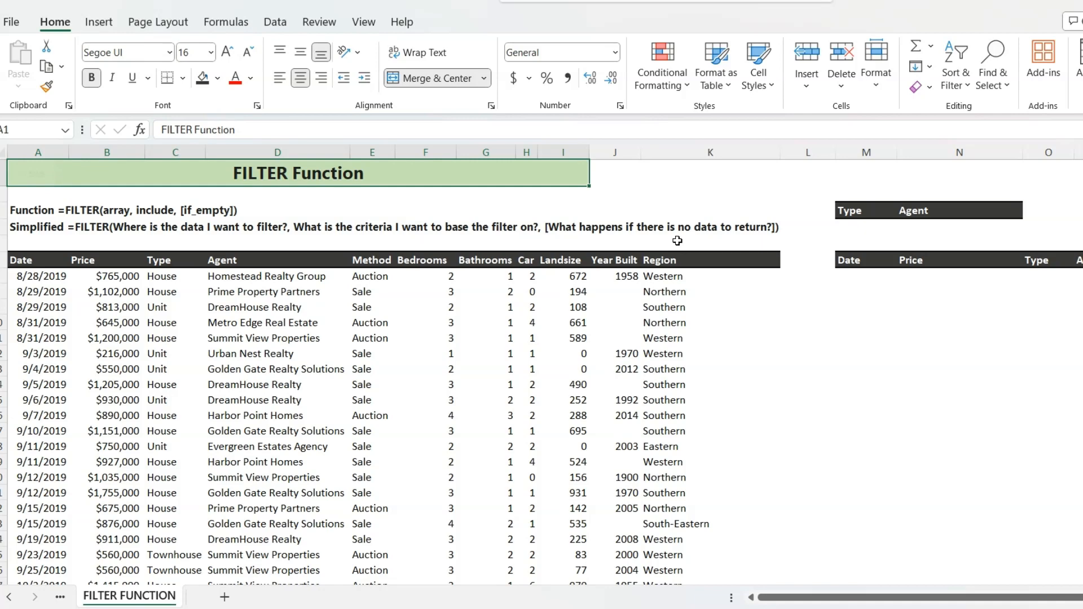
- Start a FILTER formula in cell M7 with the absolute array range $A$7:$K$12239
click(874, 281)
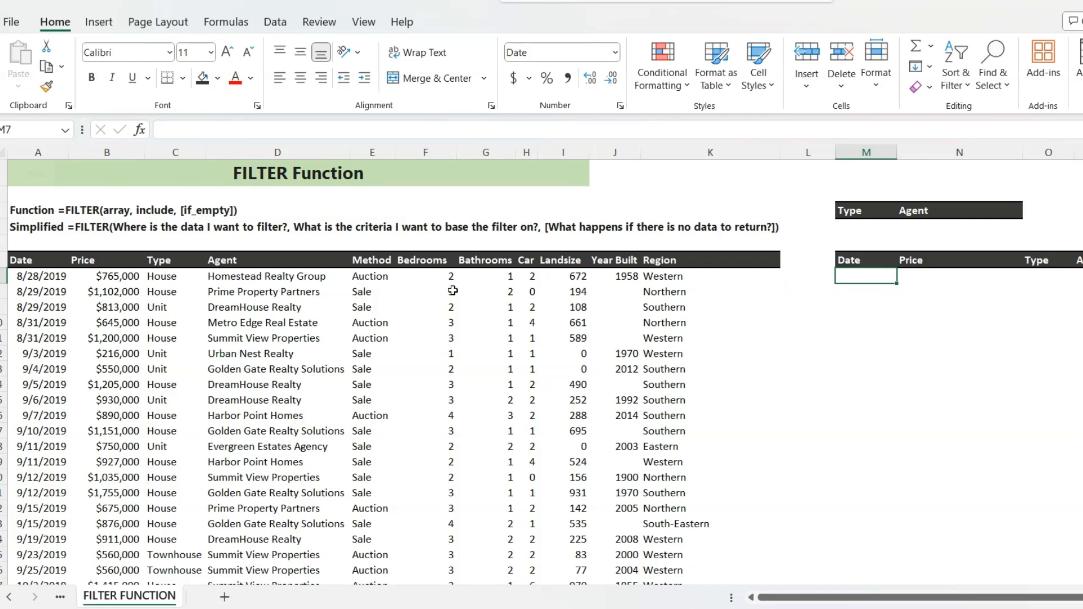
text(=fil)
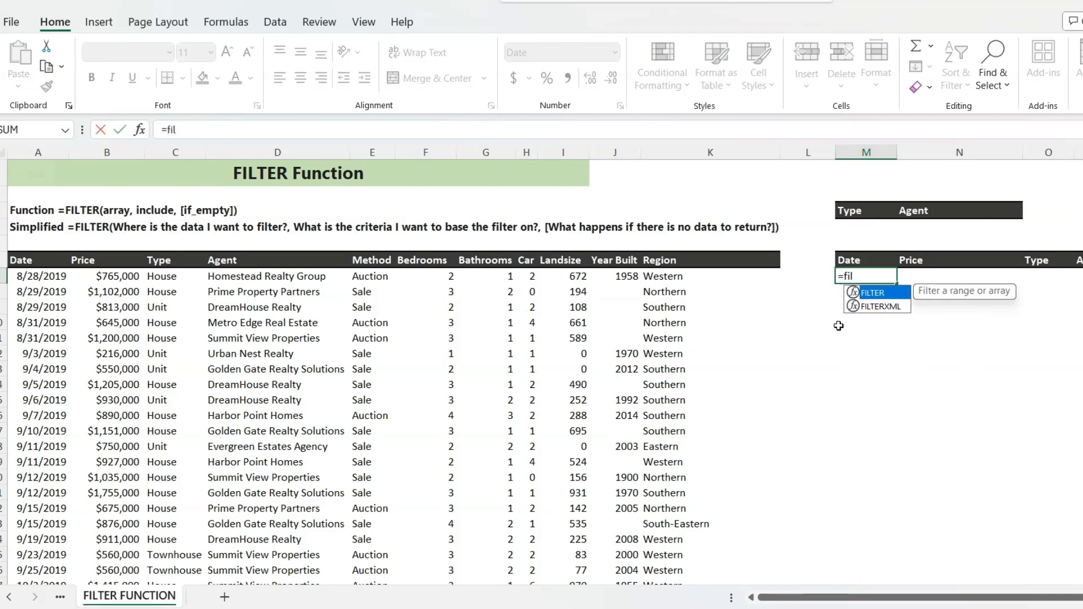
key(Tab)
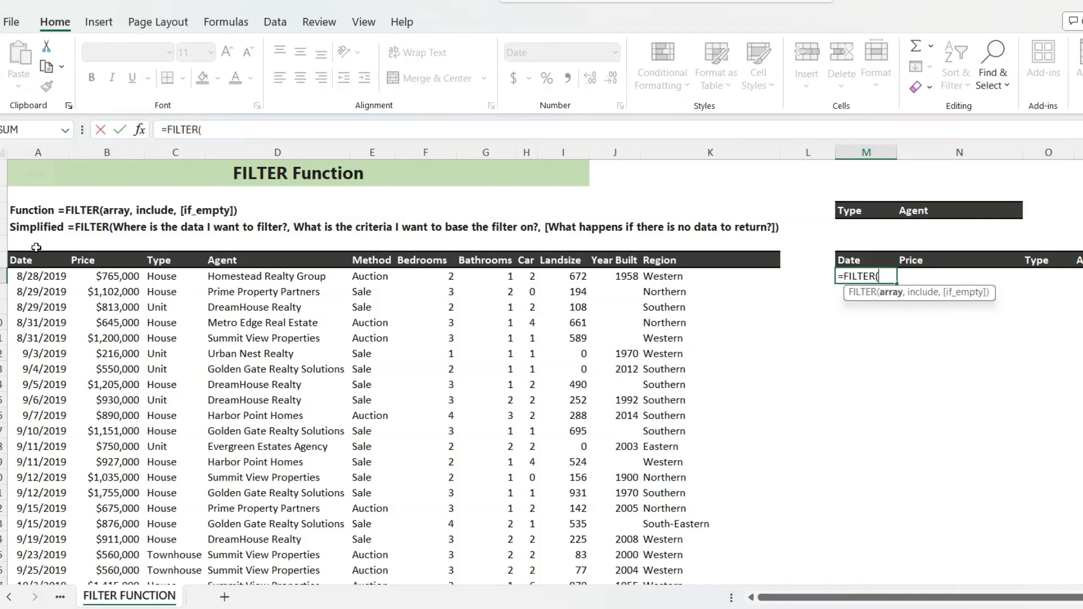
click(35, 278)
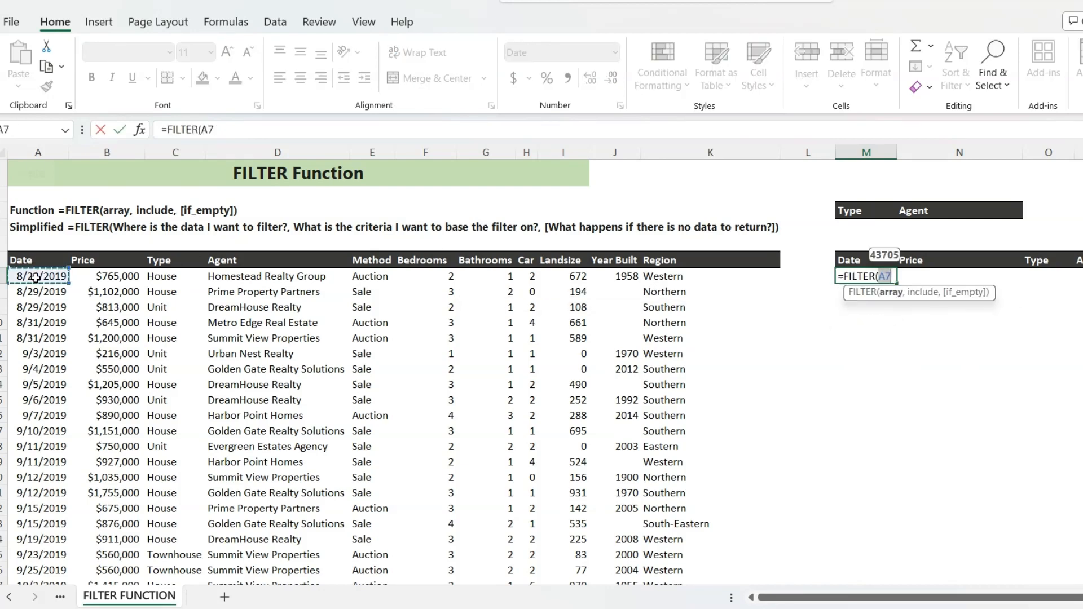
key(ctrl+shift+Right)
key(ctrl+shift+Down)
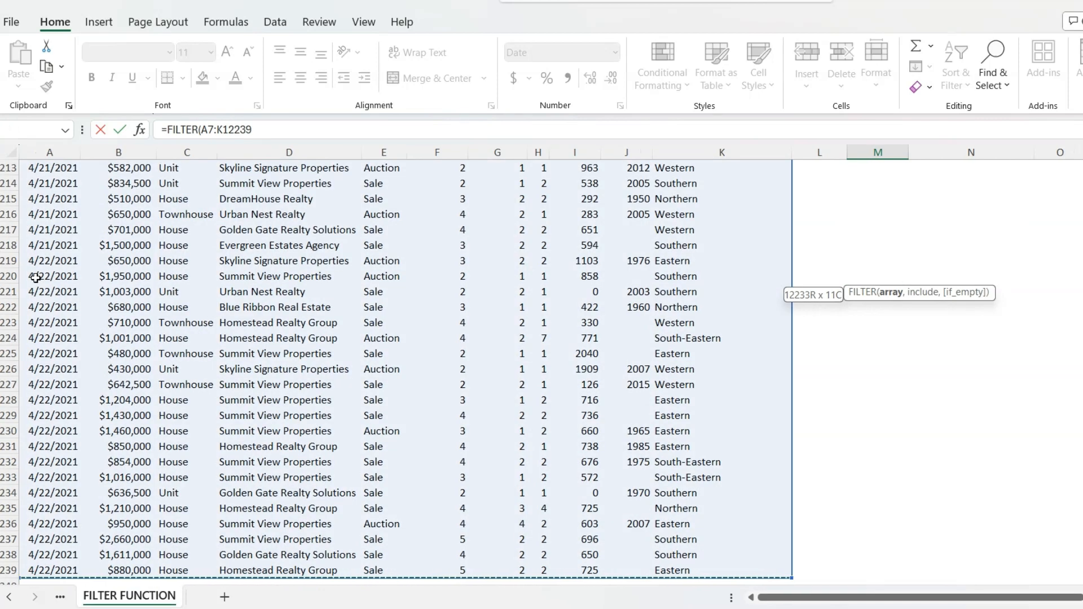
key(F4)
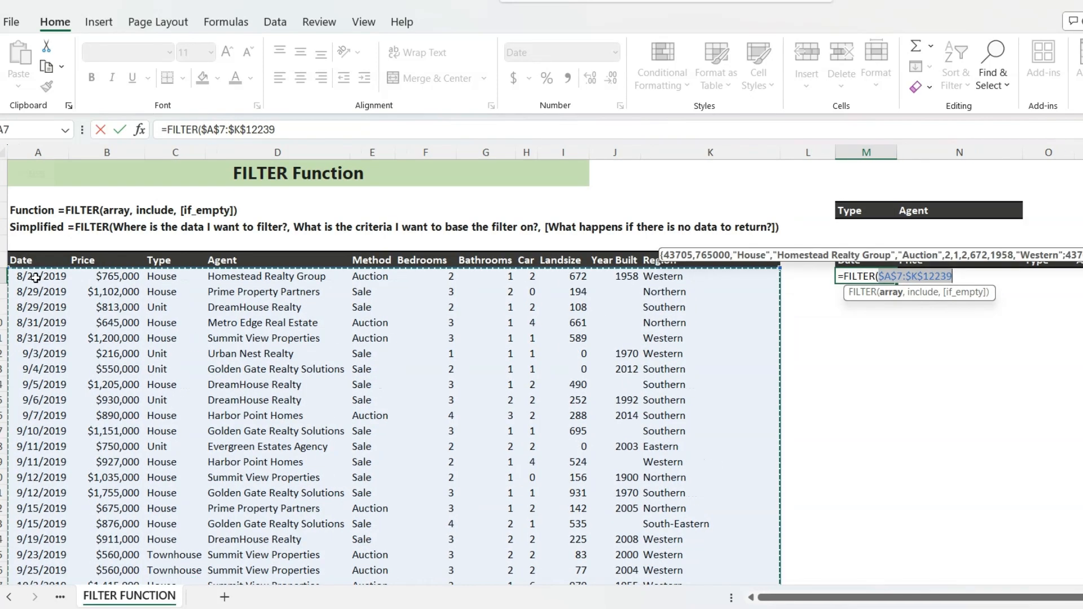
text(,)
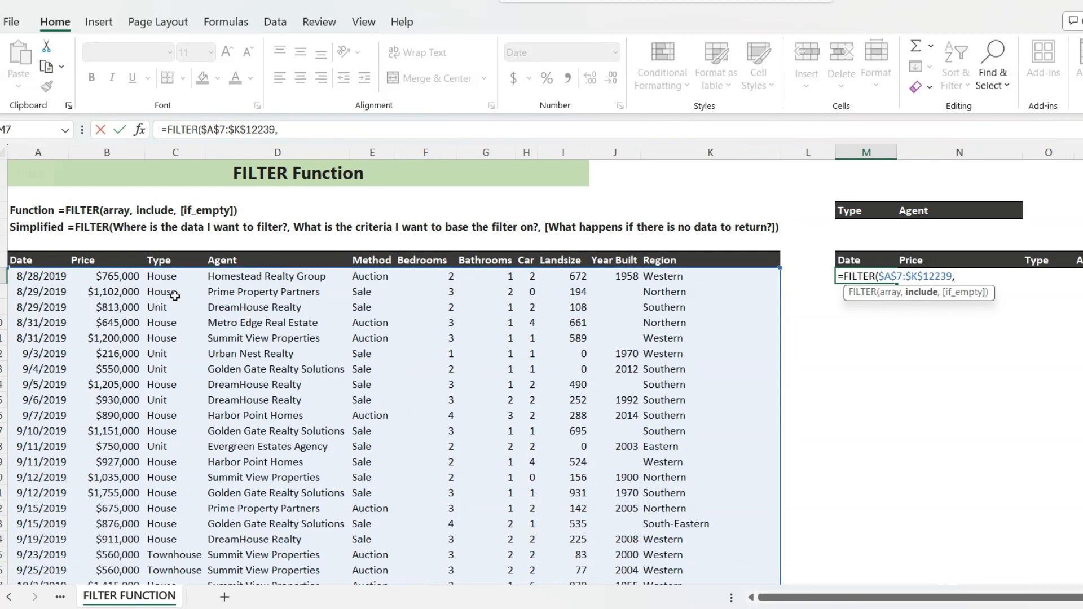
- Complete the FILTER formula with the Type criterion $C$7:$C$12239="House" and enter it
click(168, 277)
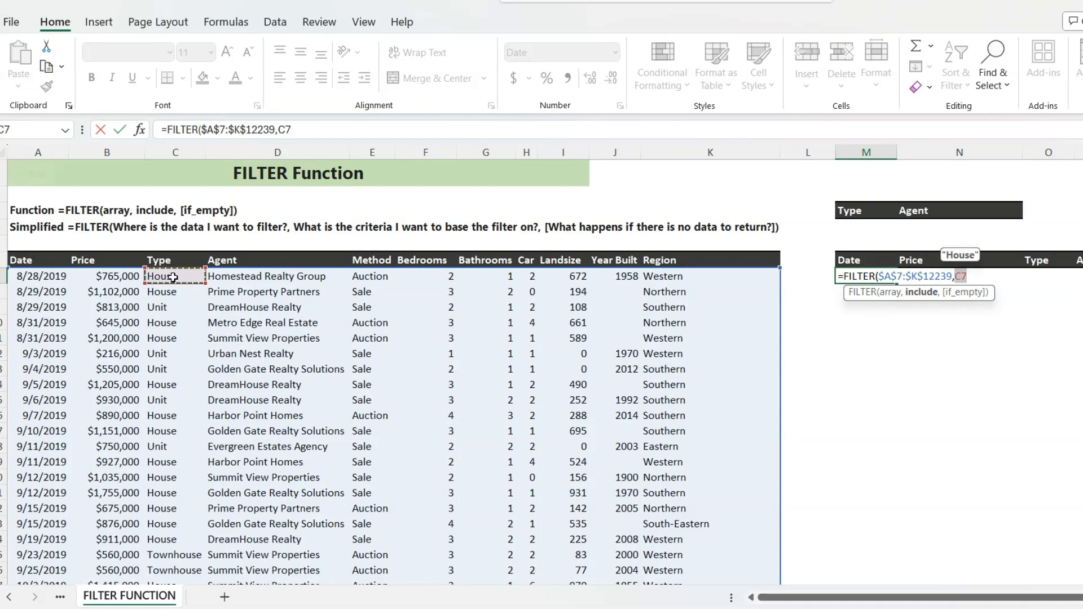
key(ctrl+shift+Down)
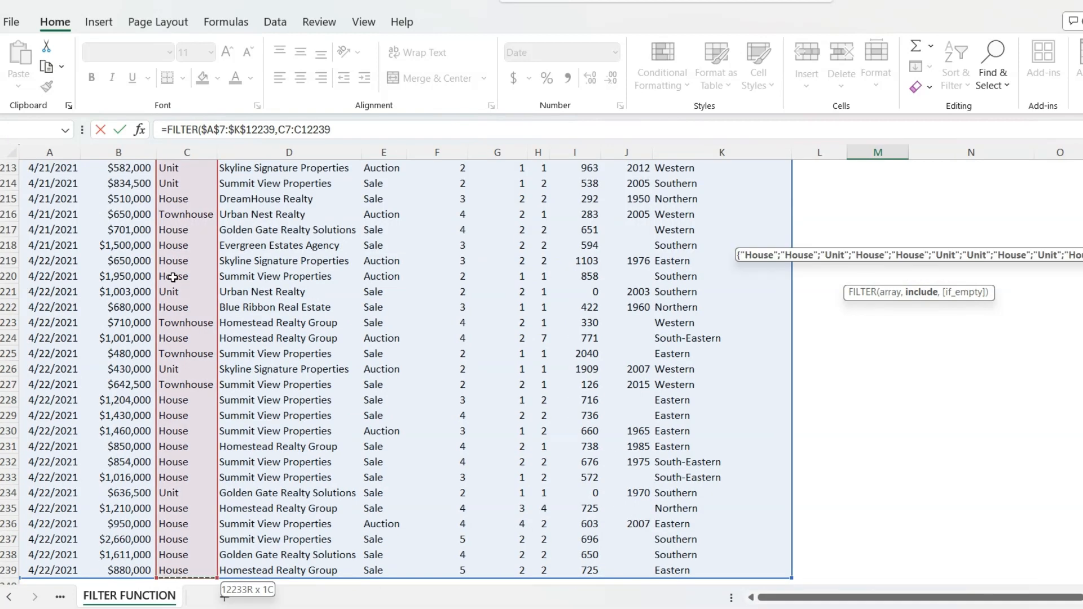
key(F4)
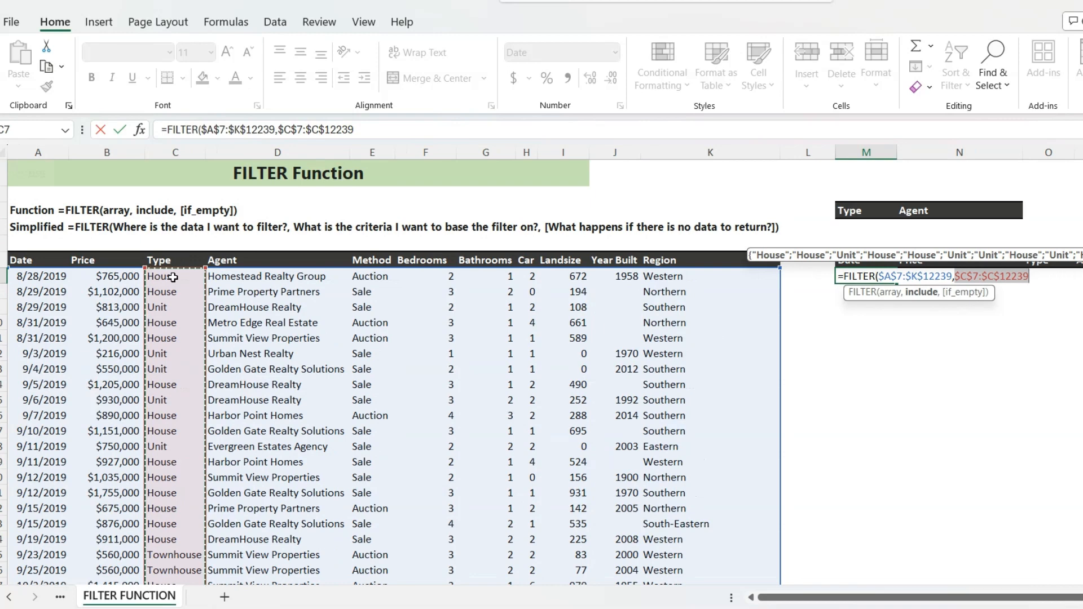
text(=)
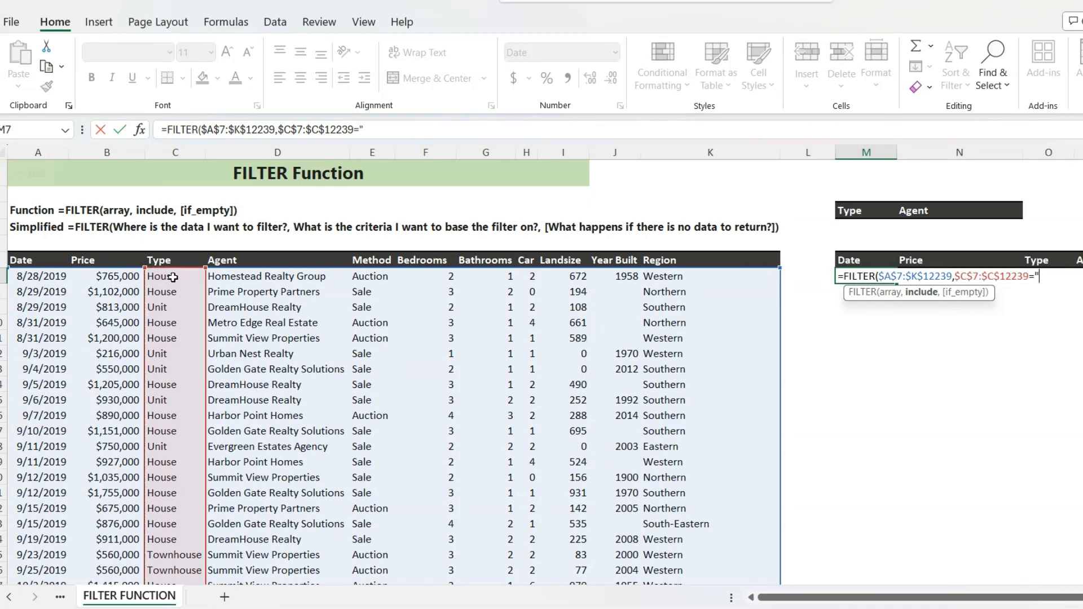
text("House)
text("))
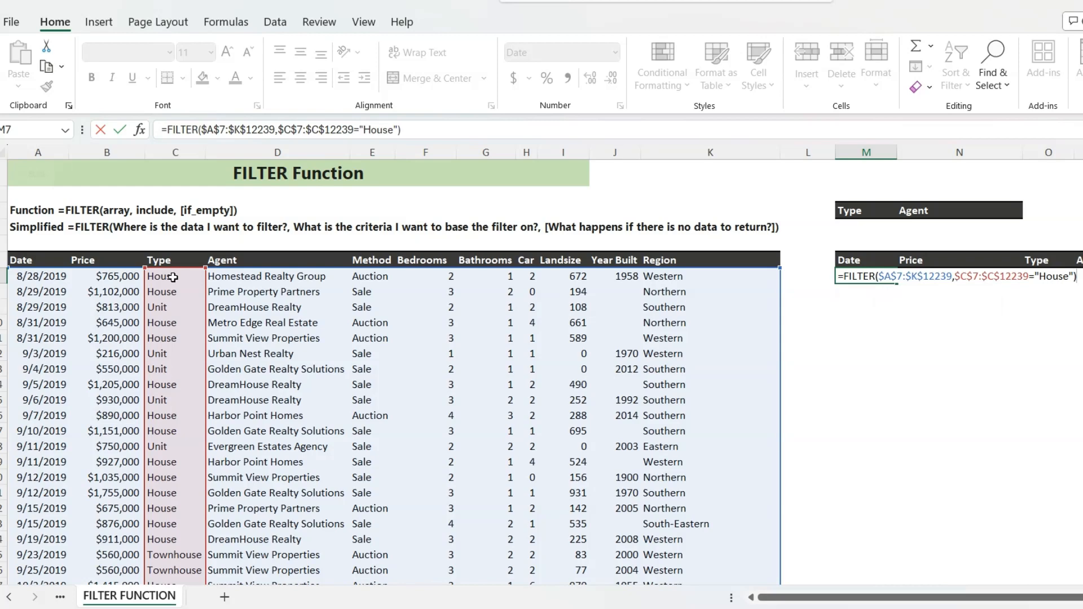
key(Return)
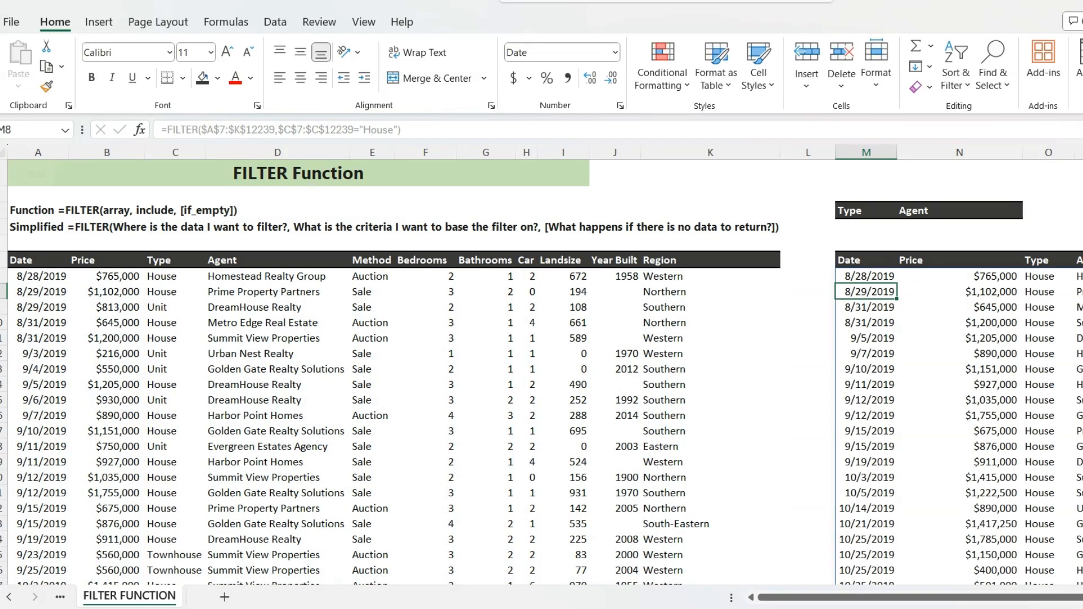
- Review the filtered rows and move the M7 formula's criterion range to the Price column, $B$7:$B$12239
drag(814, 599, 923, 606)
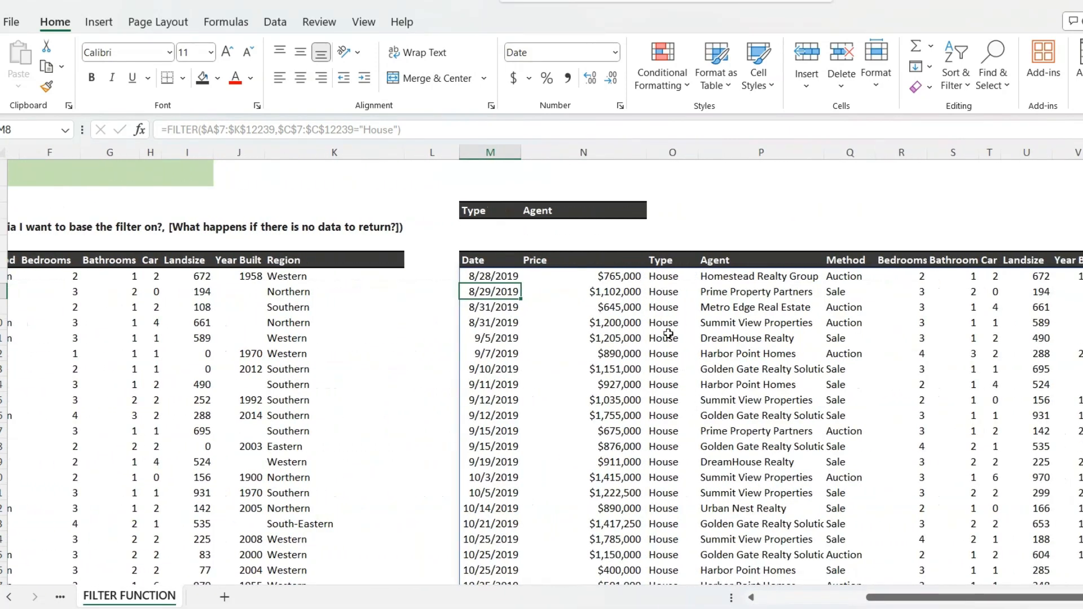
scroll(671, 399, down, 4)
scroll(671, 400, up, 4)
drag(994, 600, 880, 599)
click(858, 277)
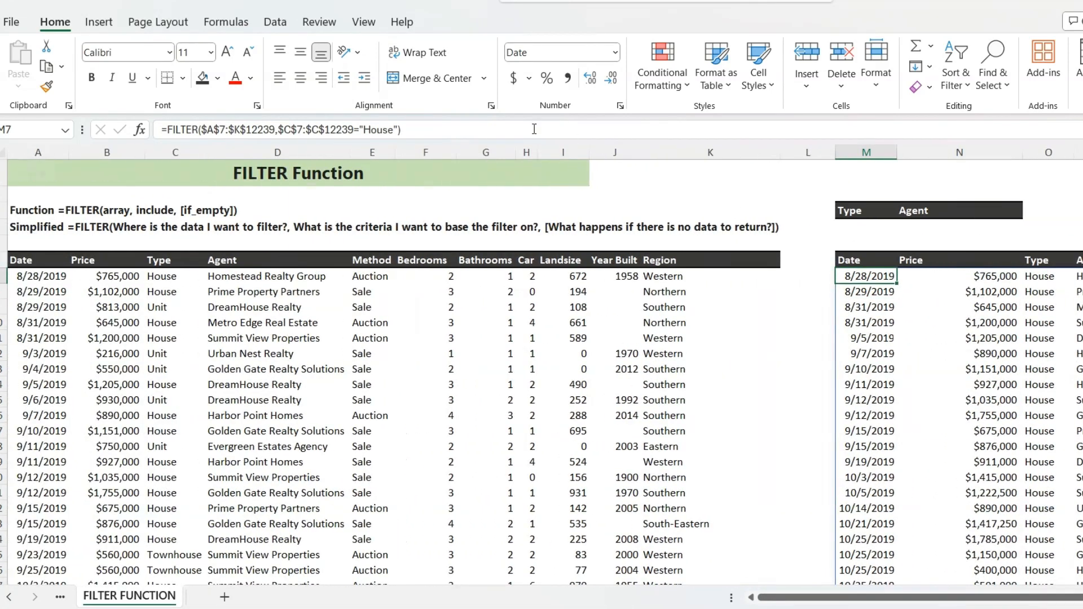
click(482, 132)
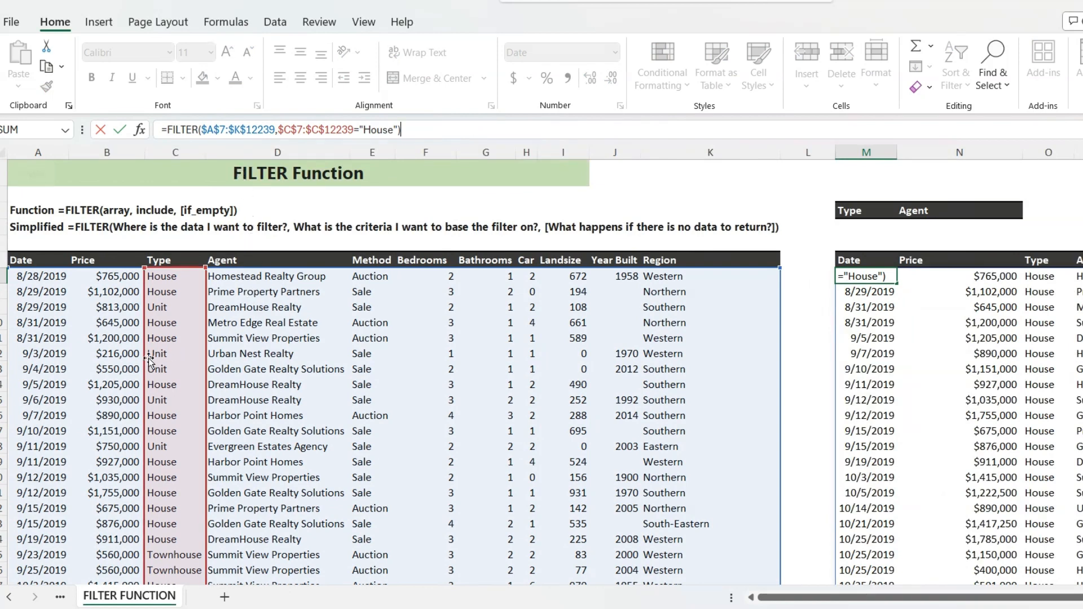
drag(147, 357, 138, 361)
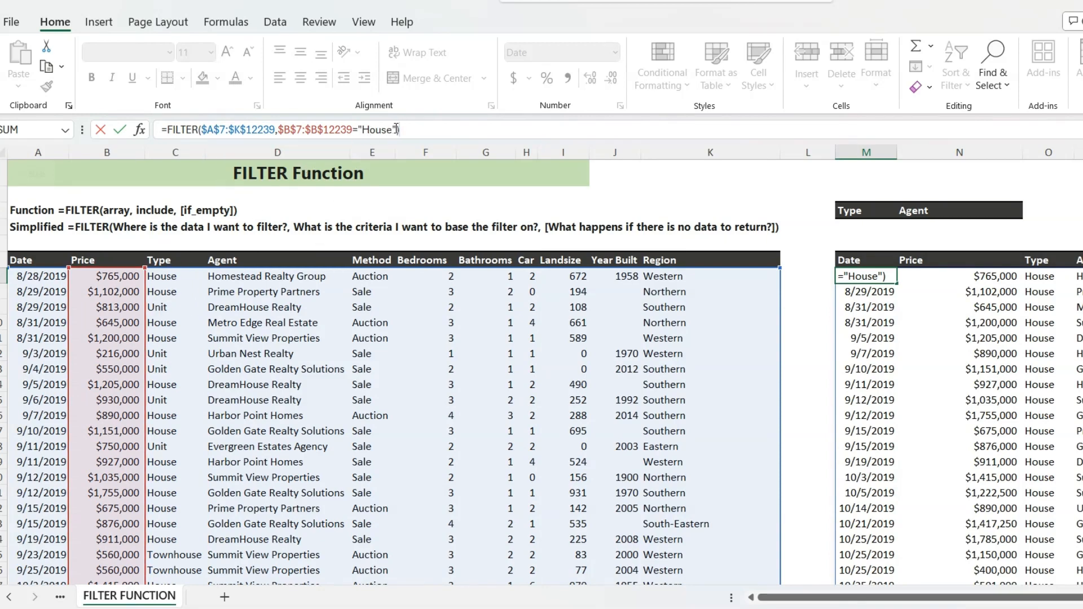
- Replace the "House" condition with >1000000 and enter the formula to return properties priced above one million
drag(397, 129, 354, 128)
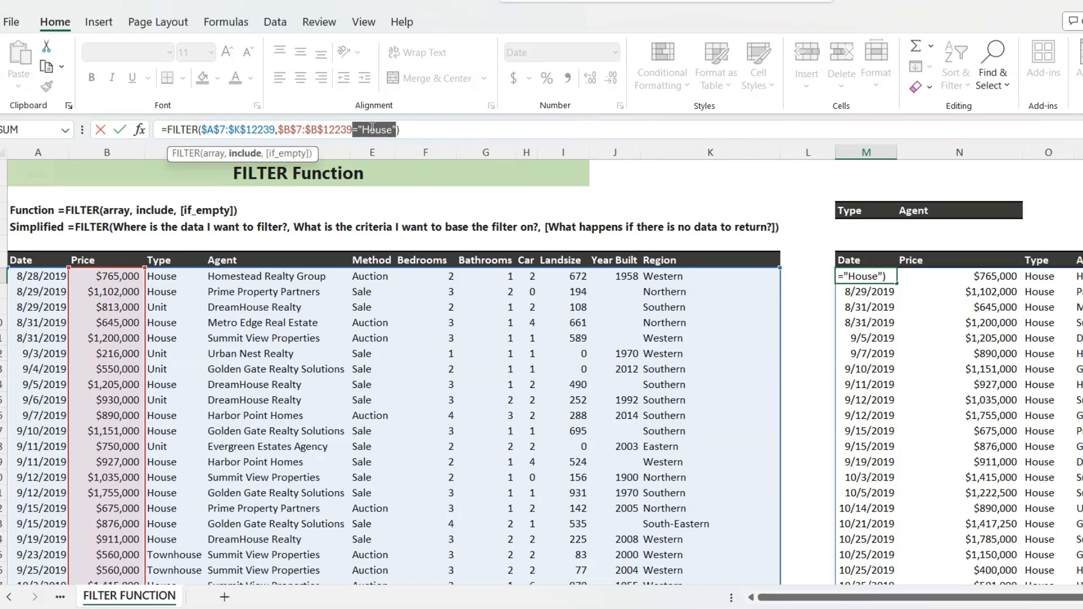
key(BackSpace)
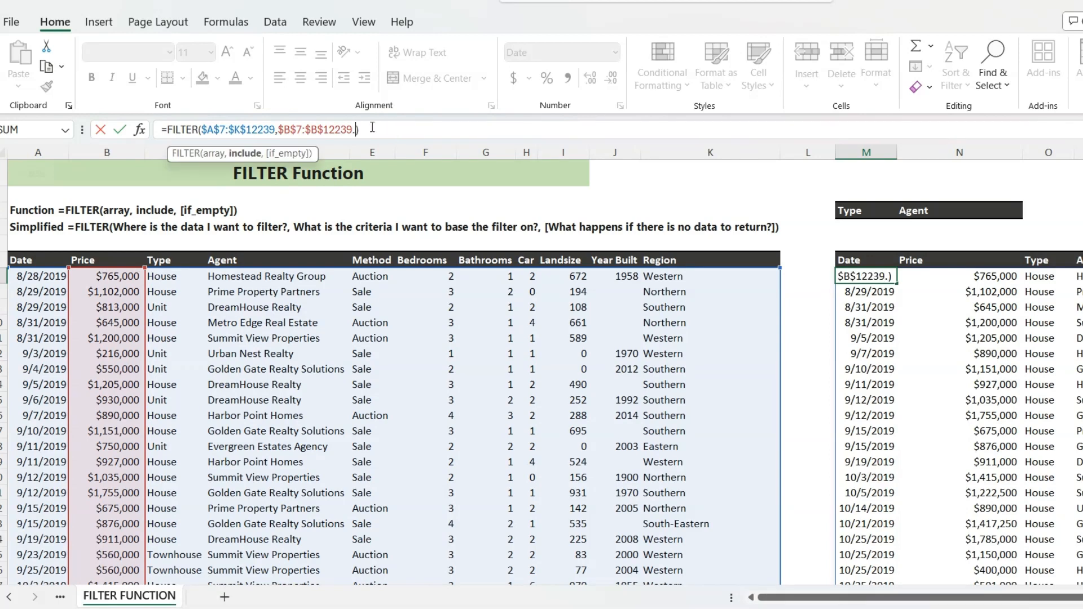
key(BackSpace)
text(>1000000)
key(Return)
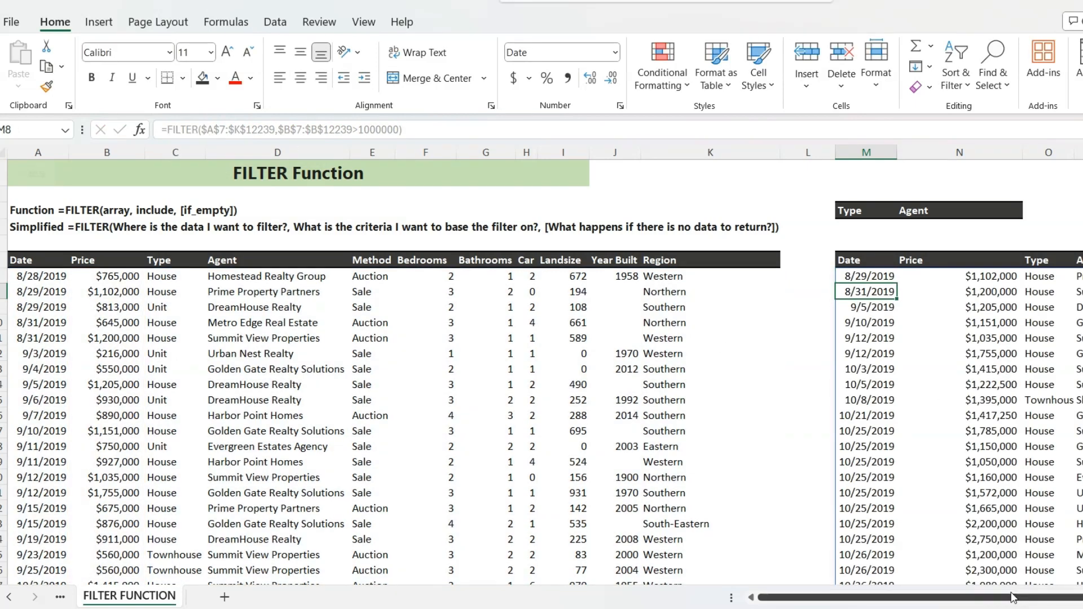
- Edit the M7 formula so its criterion range is the Car column, $H$7:$H$12239
mouse_move(1020, 596)
mouse_down()
mouse_move(1065, 590)
mouse_move(1004, 589)
mouse_up()
double_click(887, 298)
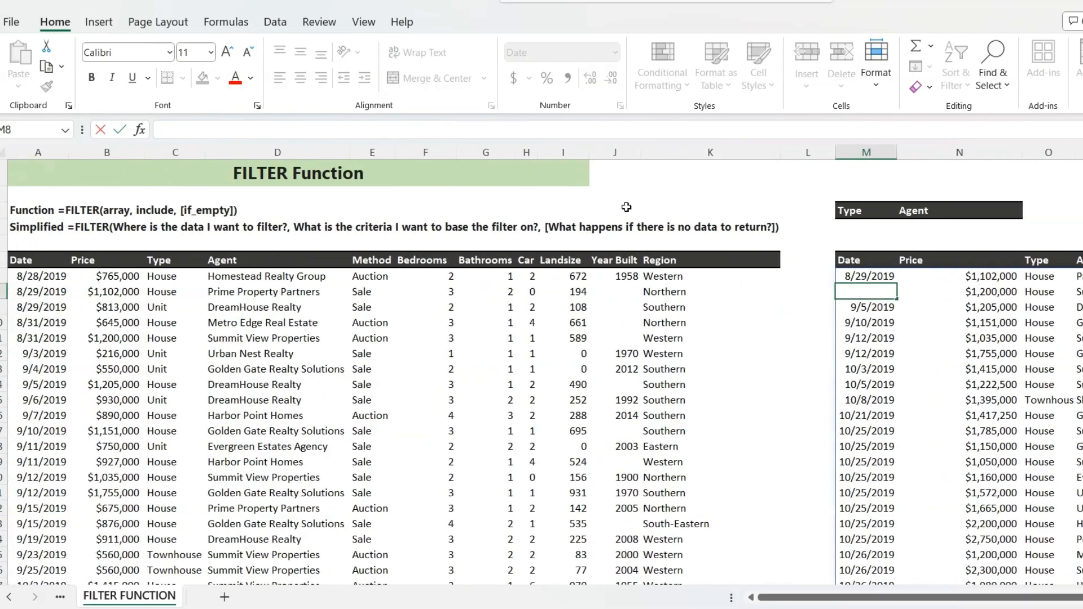
key(Escape)
click(871, 277)
click(504, 130)
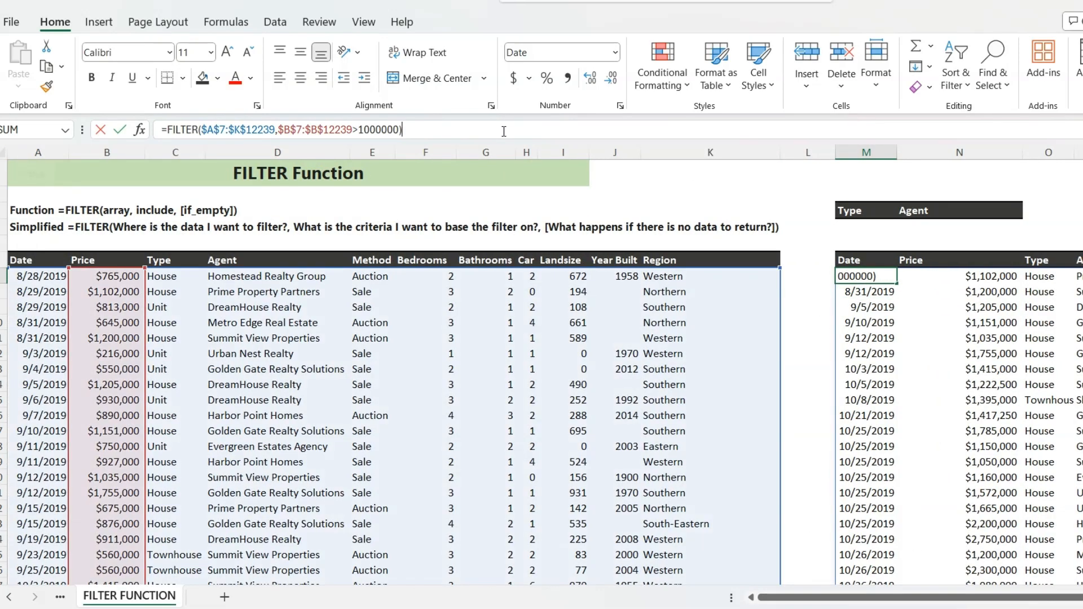
drag(147, 327, 524, 324)
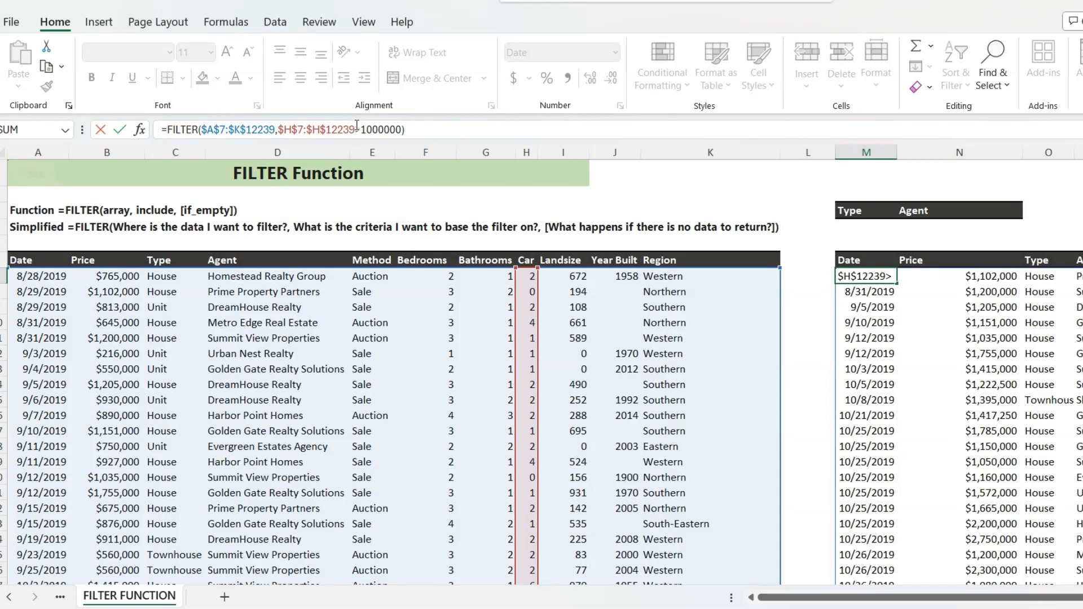
- Set the Car criterion's threshold to >3 and enter the formula
drag(362, 129, 401, 129)
text(3)
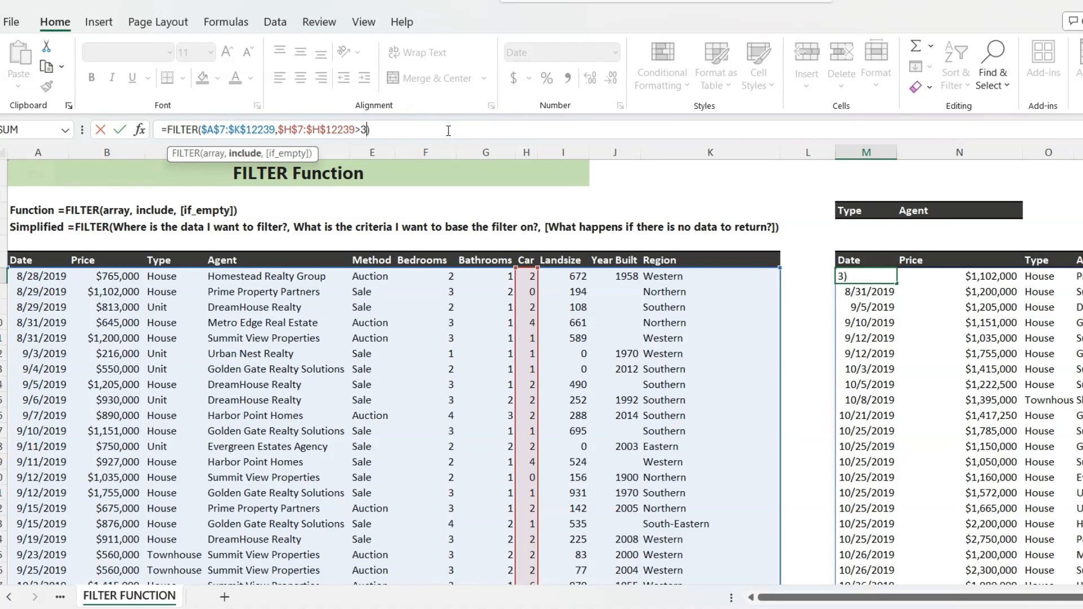
key(Return)
- Review the filtered Car values and move the M7 formula's criterion range to the Year Built column, $J$7:$J$12239
drag(921, 597, 1027, 599)
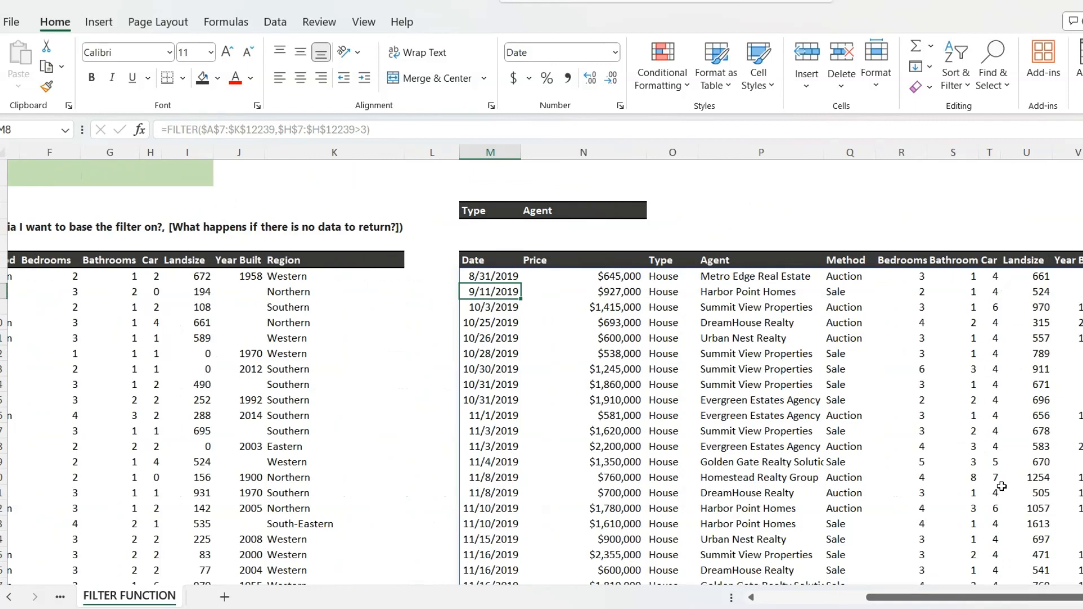
drag(968, 603, 883, 561)
click(784, 275)
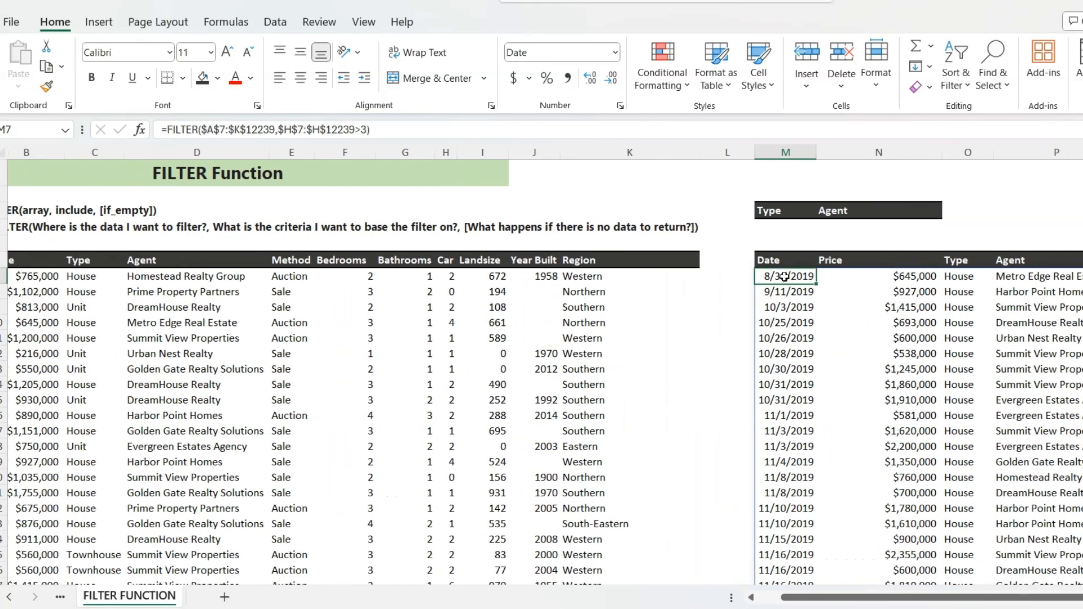
click(396, 128)
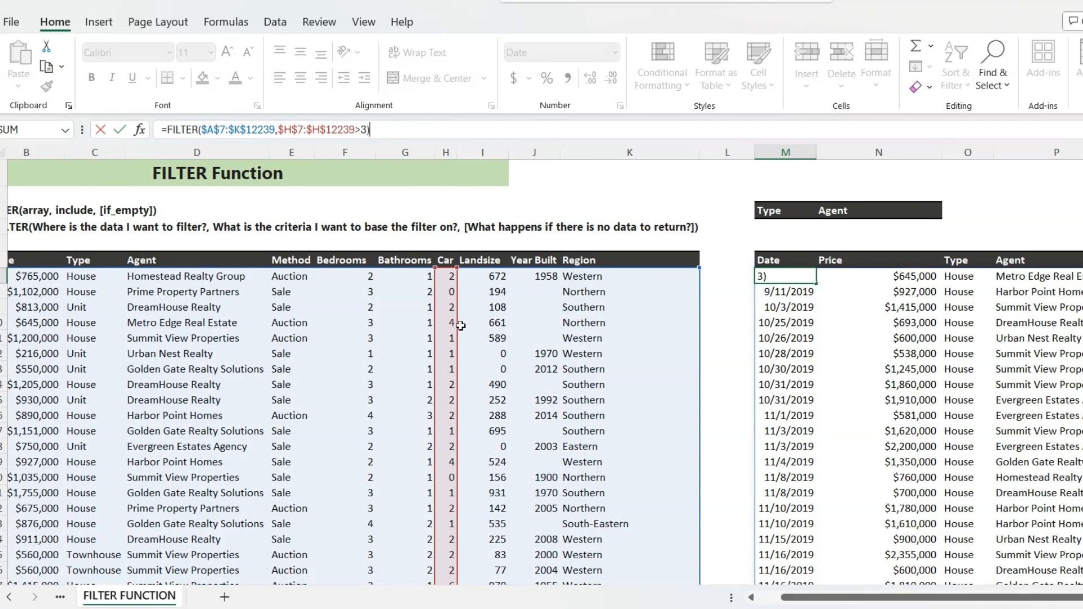
drag(456, 326, 526, 318)
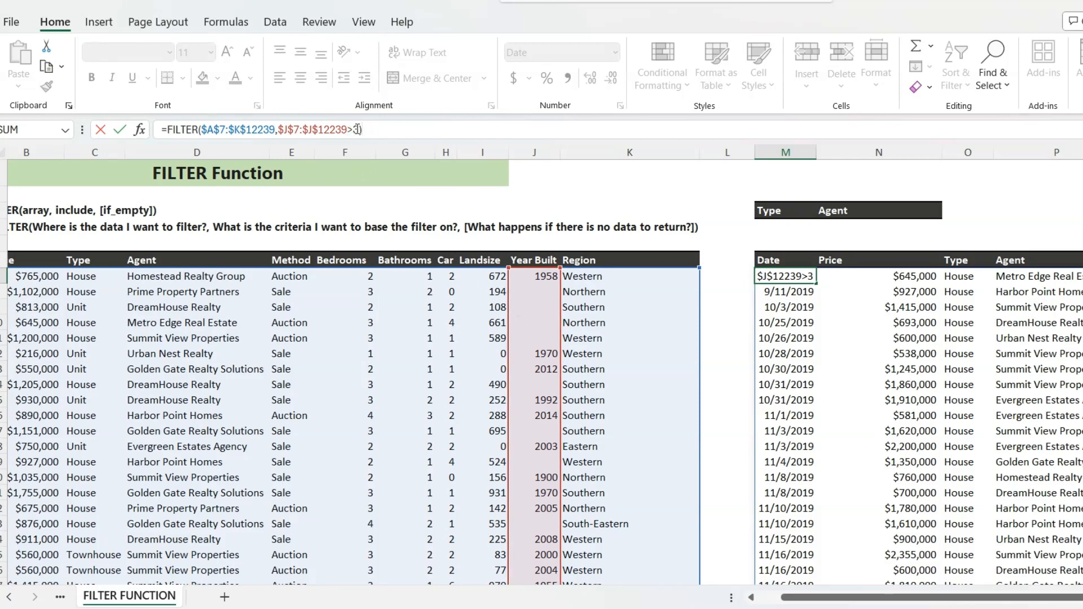
- Replace the >3 condition with <>"" and enter the formula to exclude properties with a blank Year Built
text())
key(Delete)
key(BackSpace)
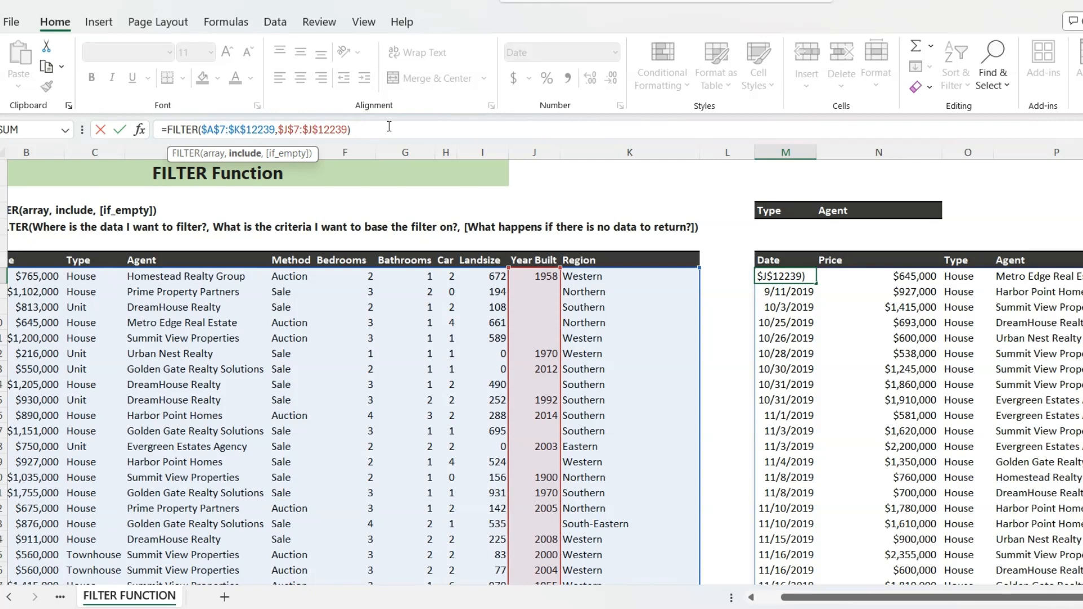
text(<>"")
key(Return)
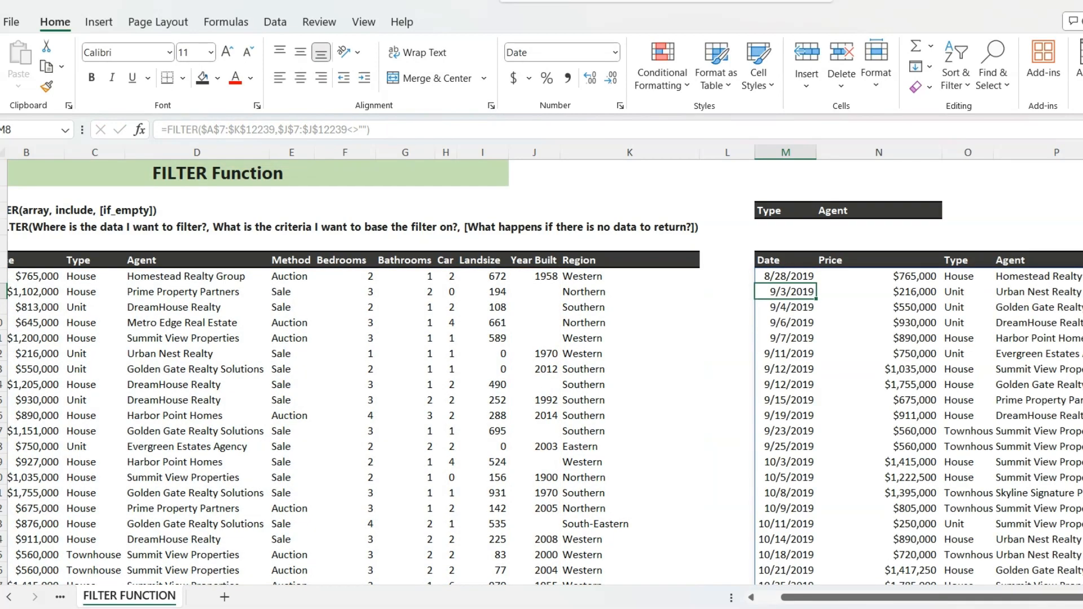
- Wrap the FILTER formula in M7 inside a SORT function, keeping the FILTER call as the array to sort
drag(933, 598, 1026, 597)
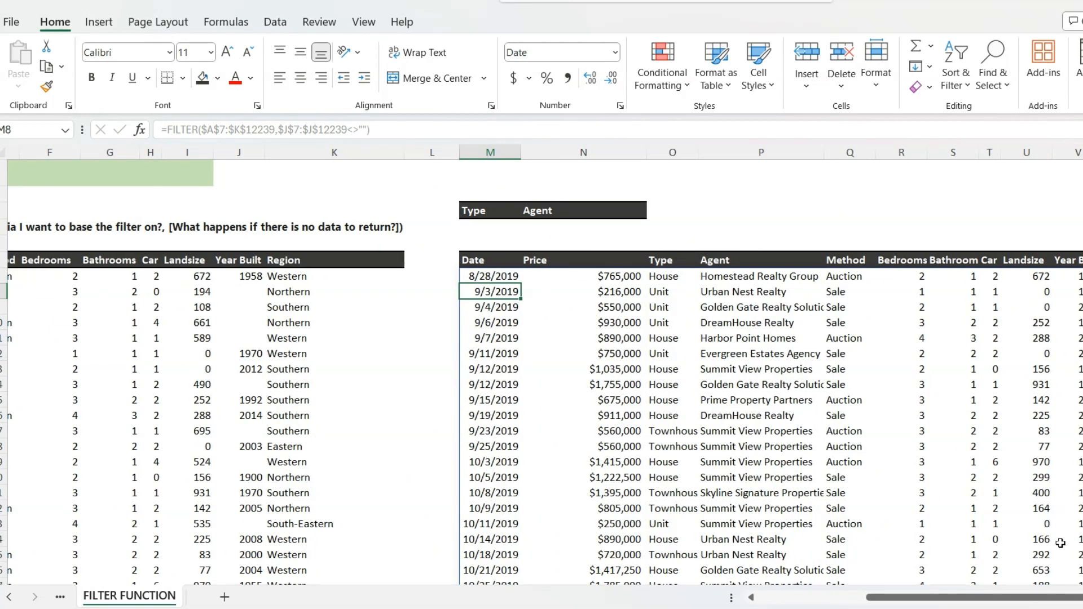
drag(1018, 603, 932, 599)
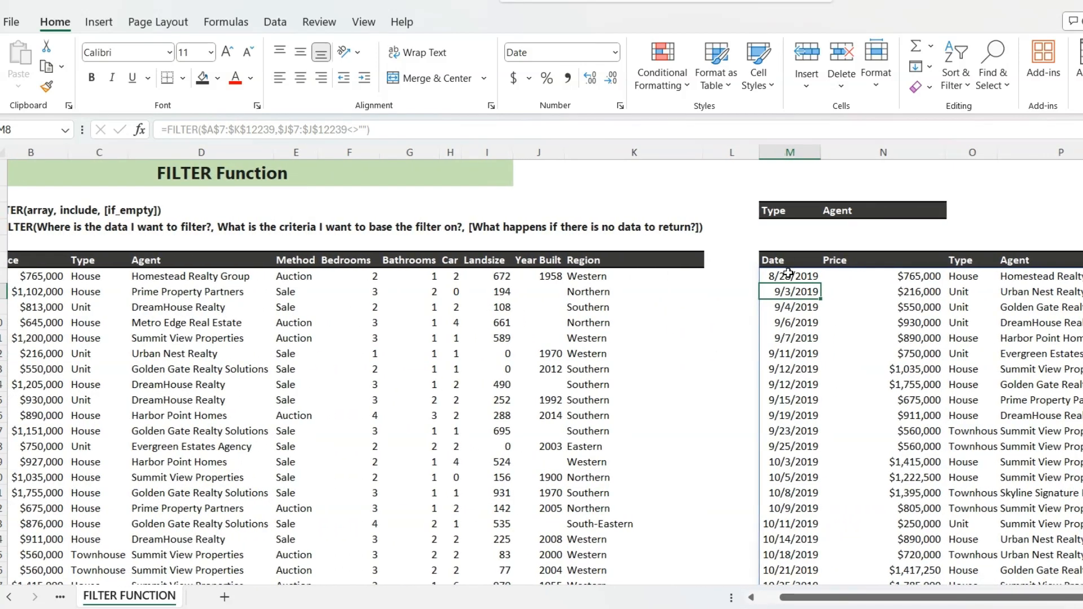
click(788, 275)
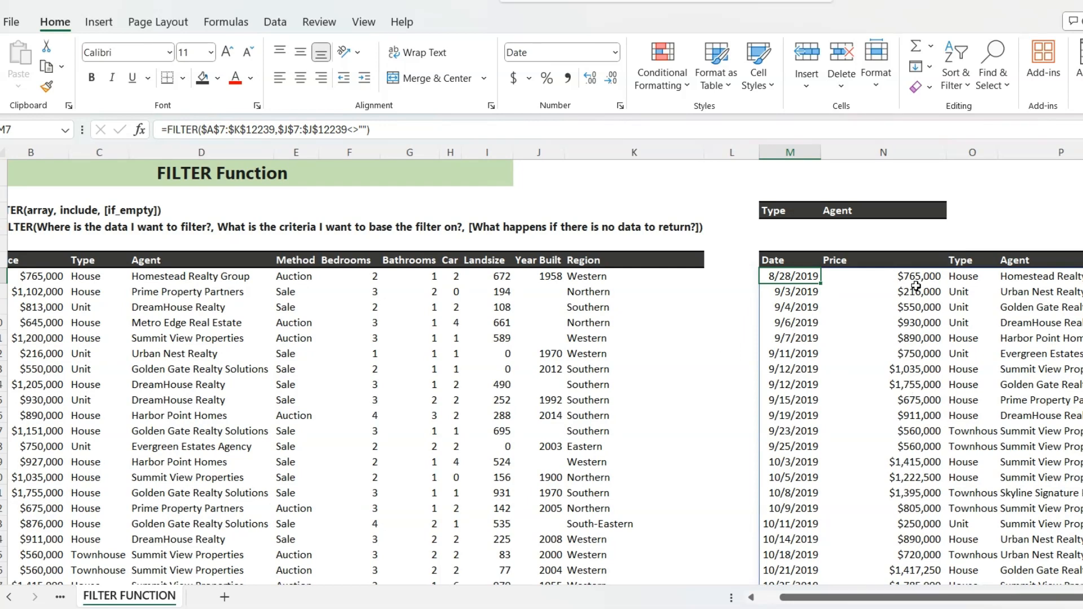
click(170, 123)
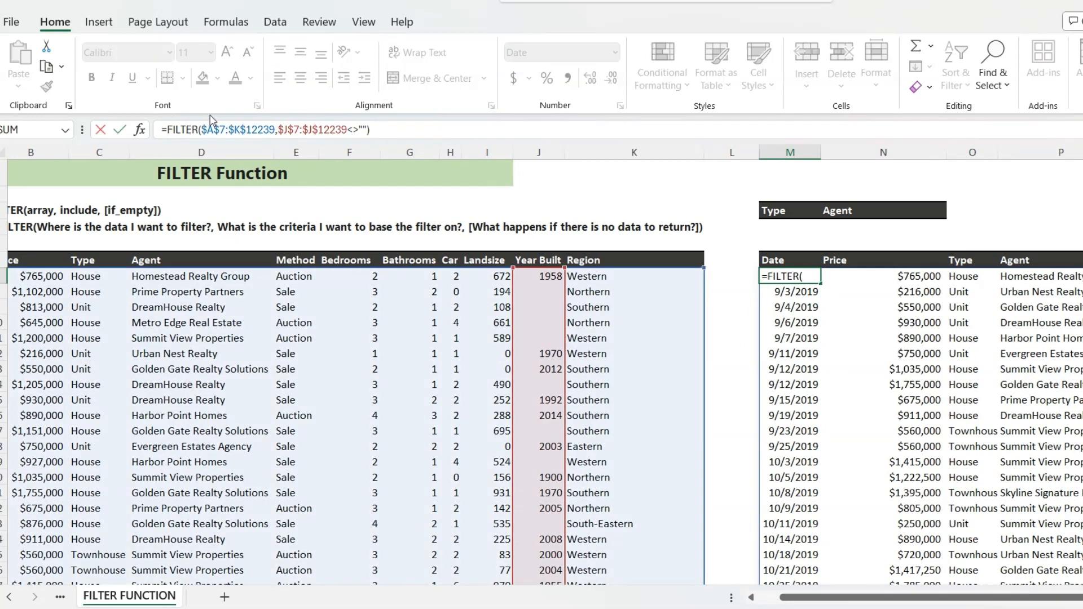
text(sort)
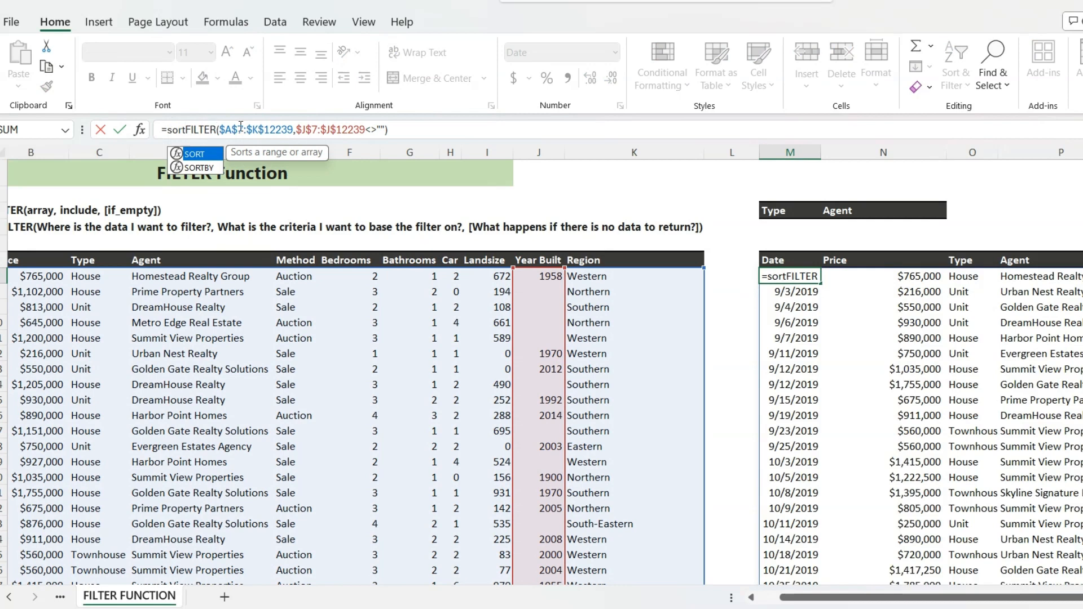
key(Tab)
click(417, 127)
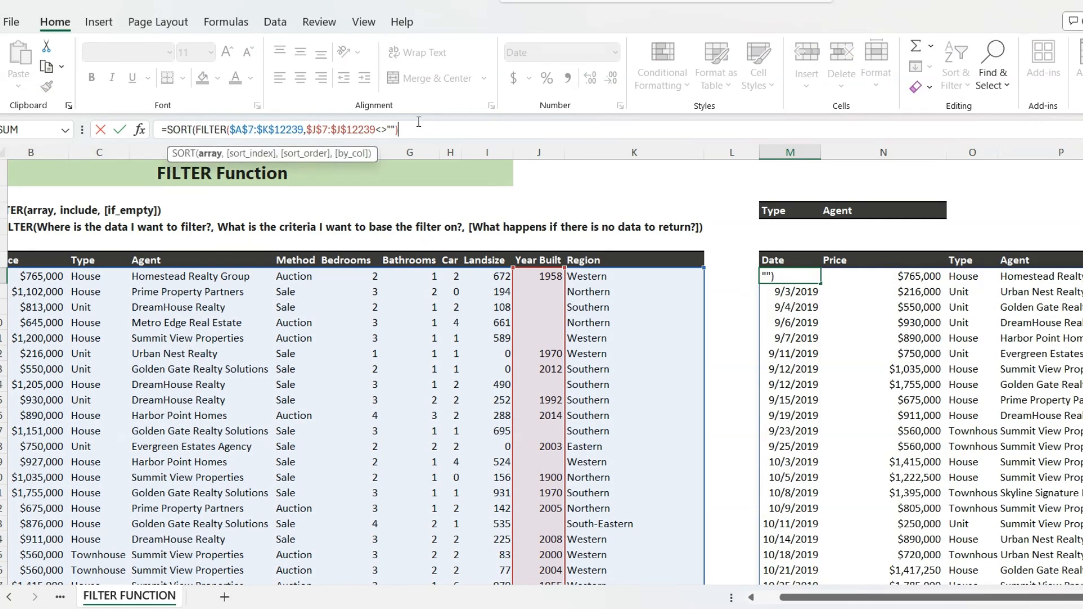
- Set the SORT index to 2 for the Price column and the order to -1 for descending, and enter the M7 formula
text(,2)
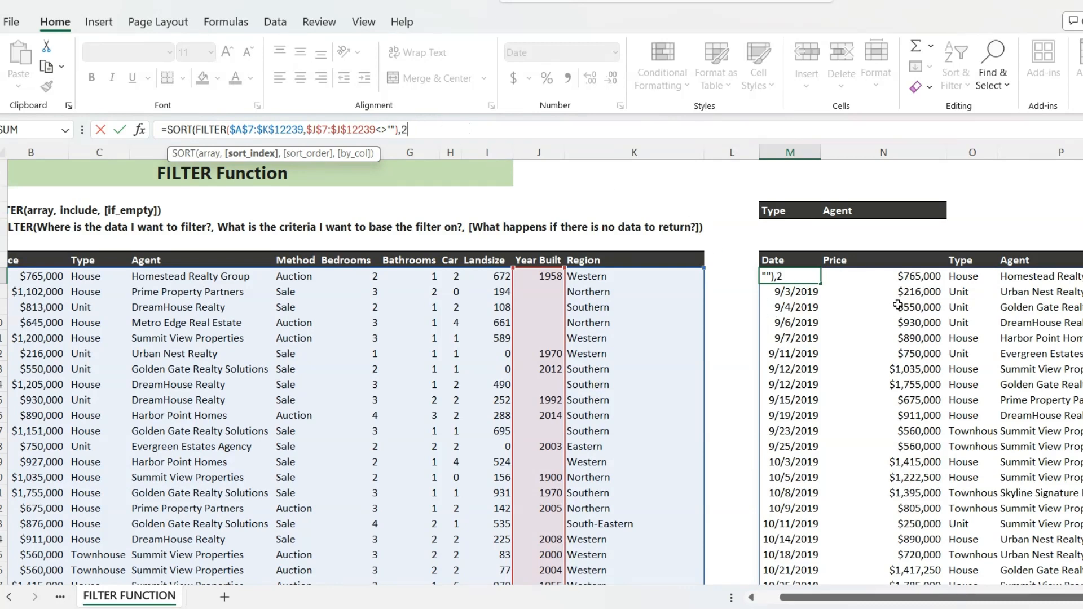
text(,)
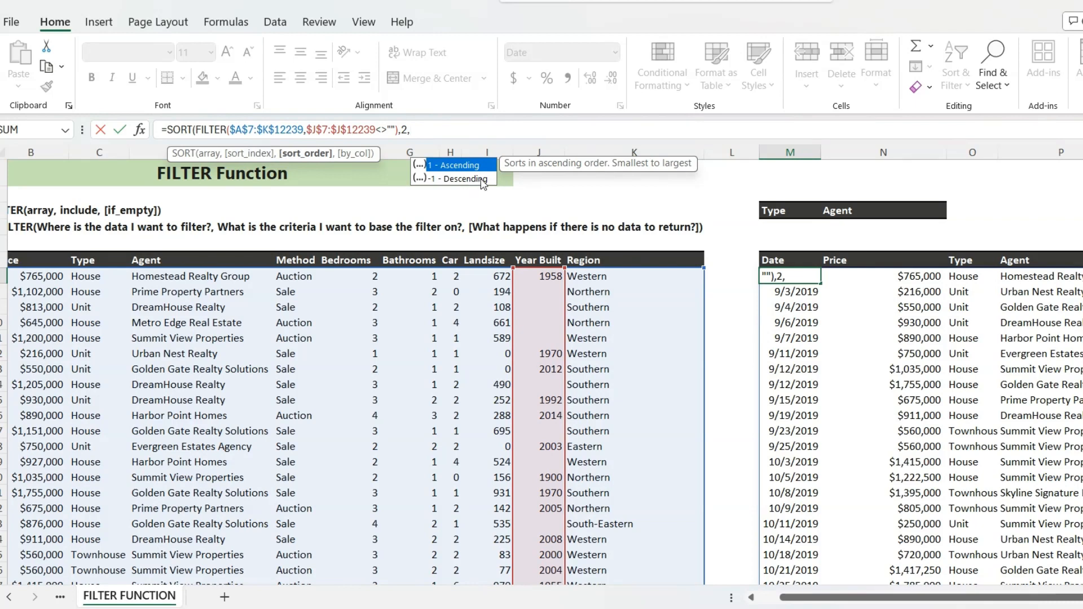
text(-1)
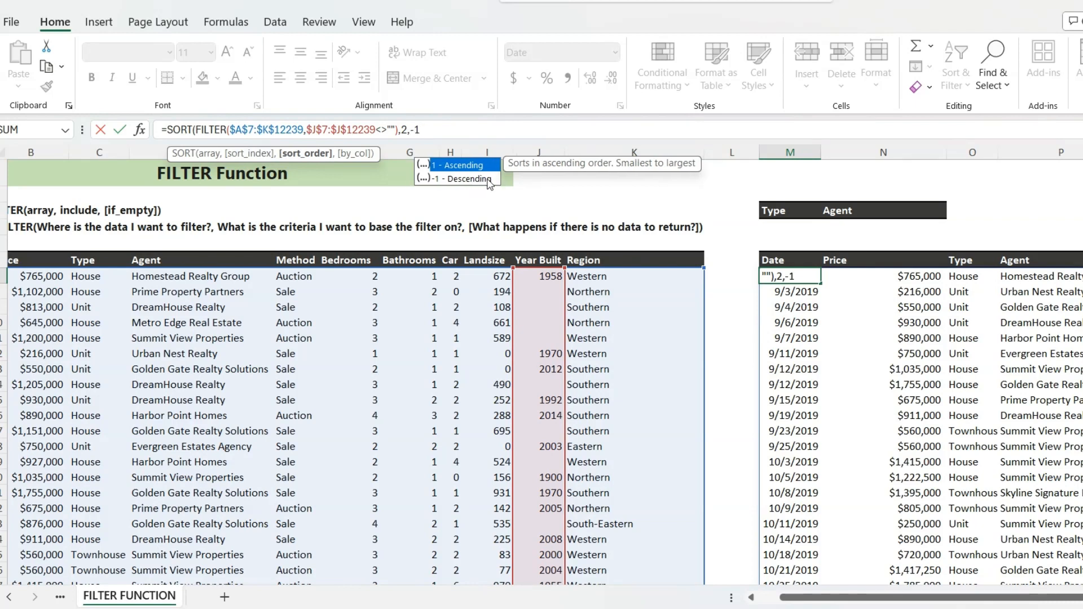
text())
key(Return)
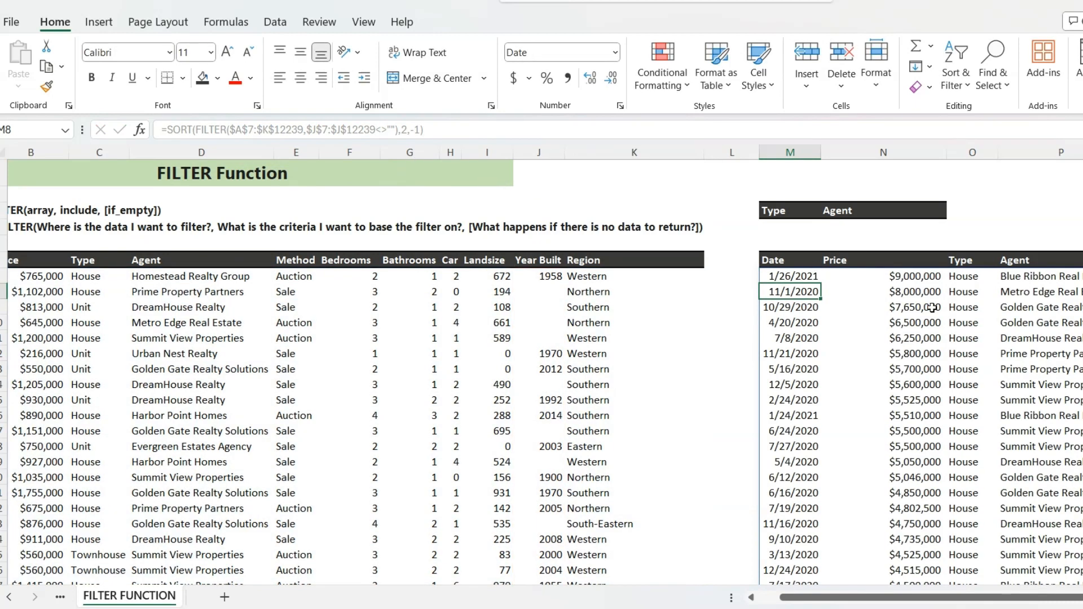
- Check the order of the sorted Price column from its first row to its last row
click(906, 278)
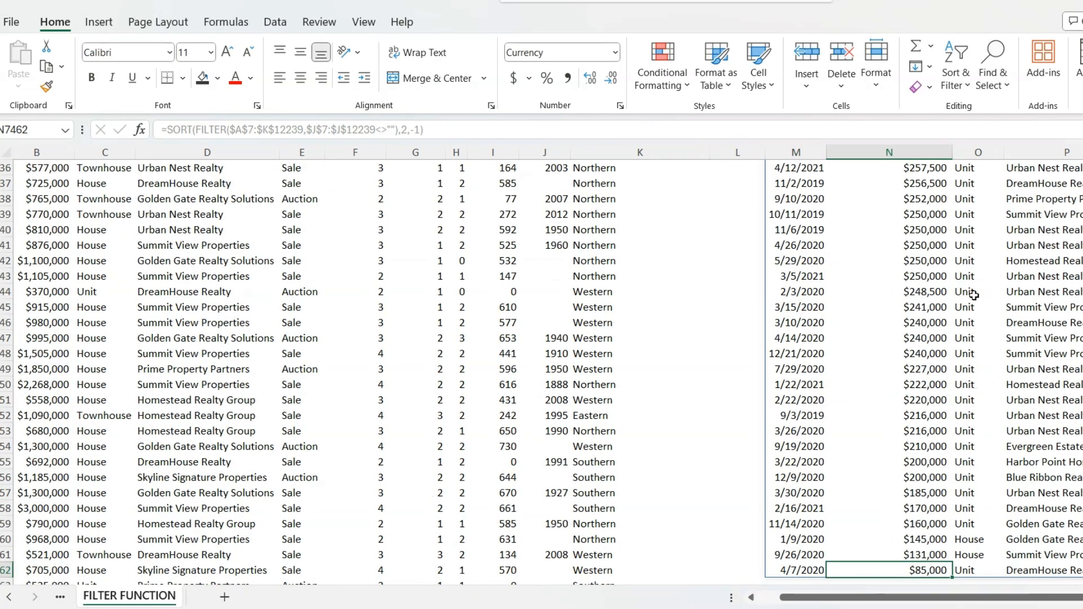
key(ctrl+Up)
scroll(974, 295, up, 2)
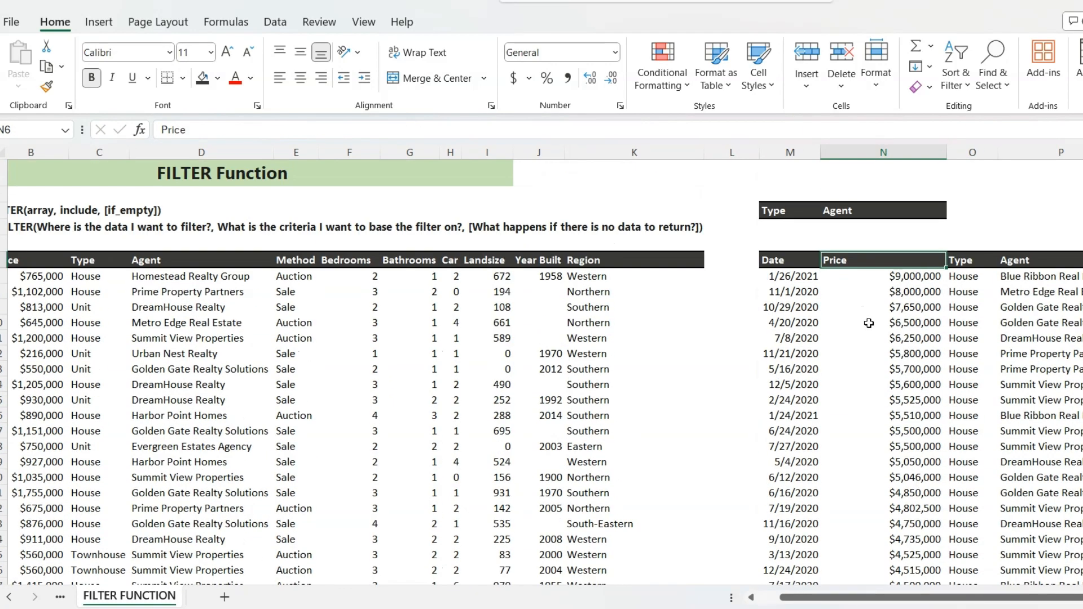
- Clear the M7 formula and copy House and Homestead Realty Group from C7:D7 into M4:N4 under the Type and Agent criteria headers
click(768, 277)
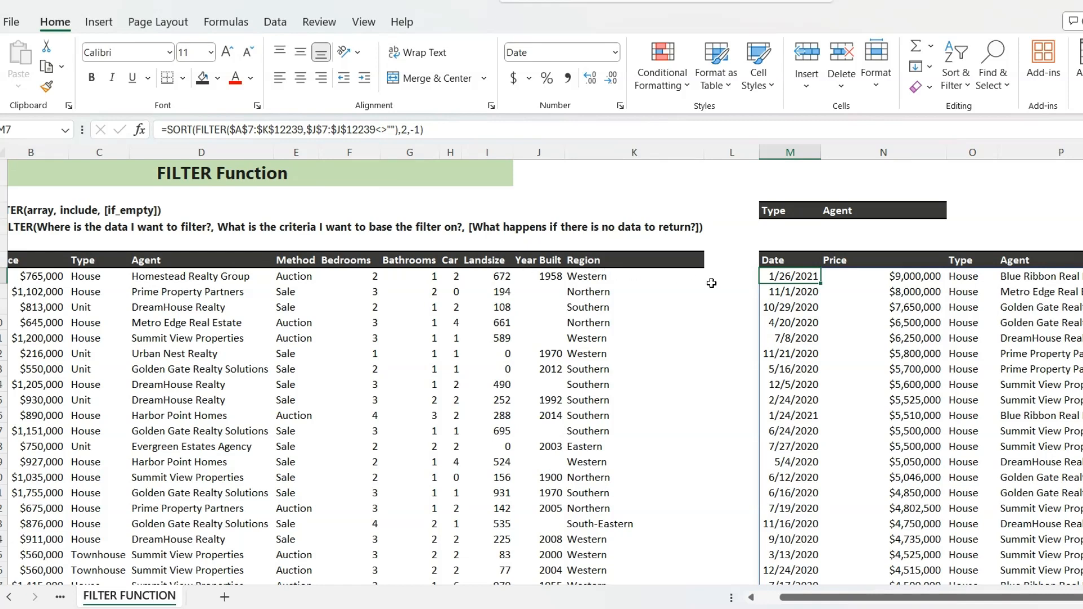
key(Delete)
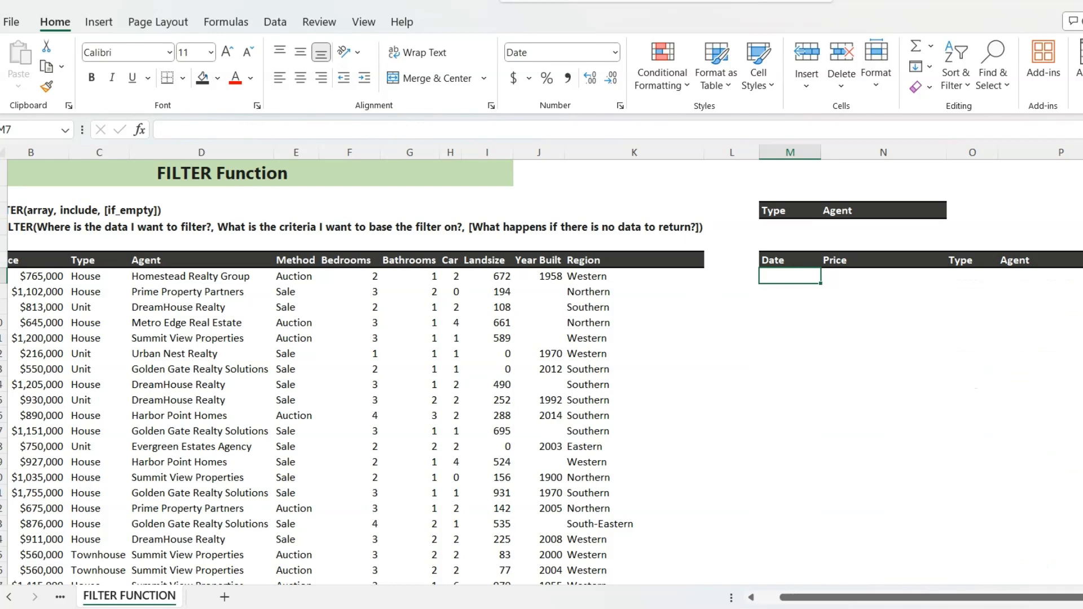
drag(899, 599, 877, 599)
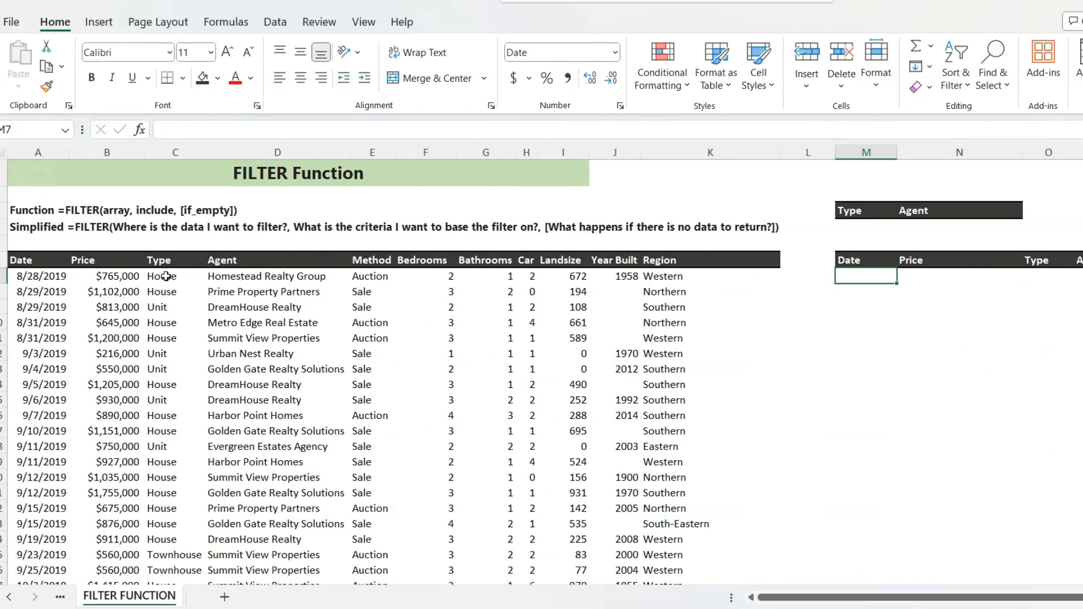
drag(166, 276, 333, 278)
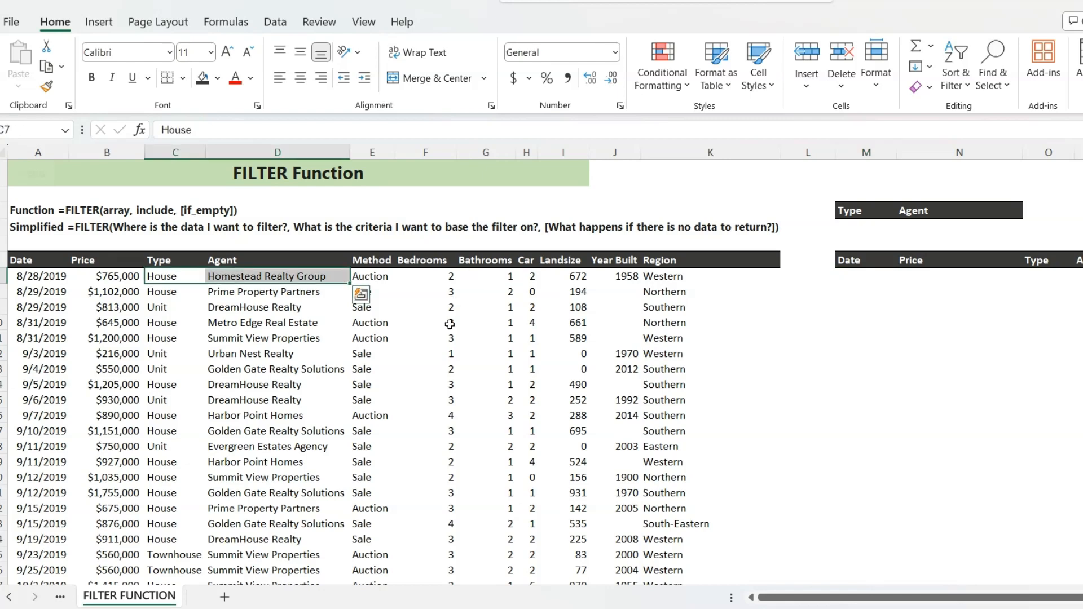
key(ctrl+c)
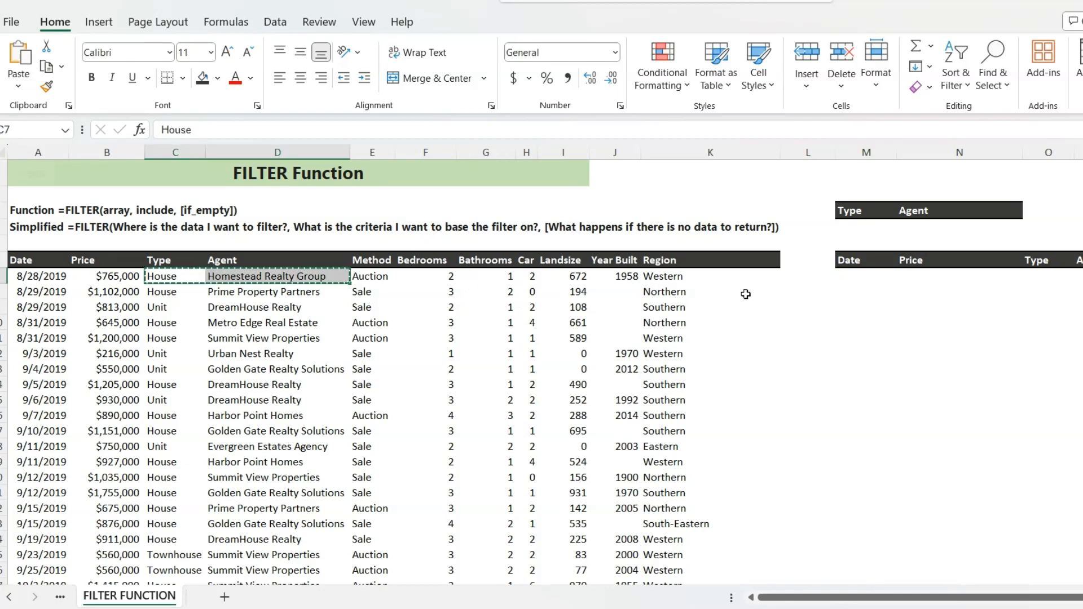
right_click(854, 227)
click(921, 197)
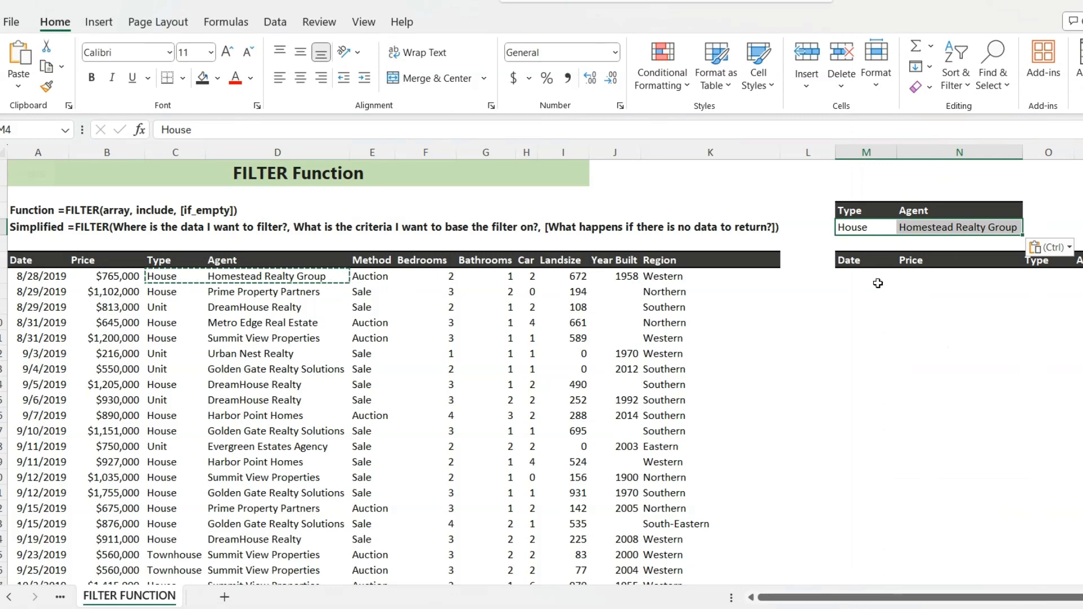
- Start a new FILTER formula in M7 with the absolute range $A$7:$K$12239 as its array
click(871, 277)
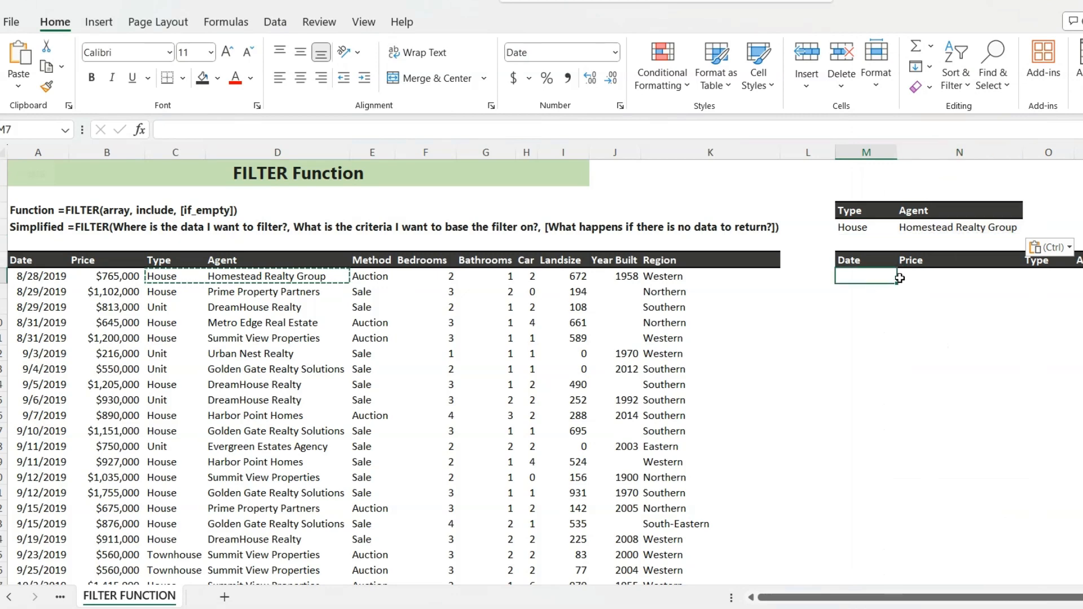
text(=FILTER()
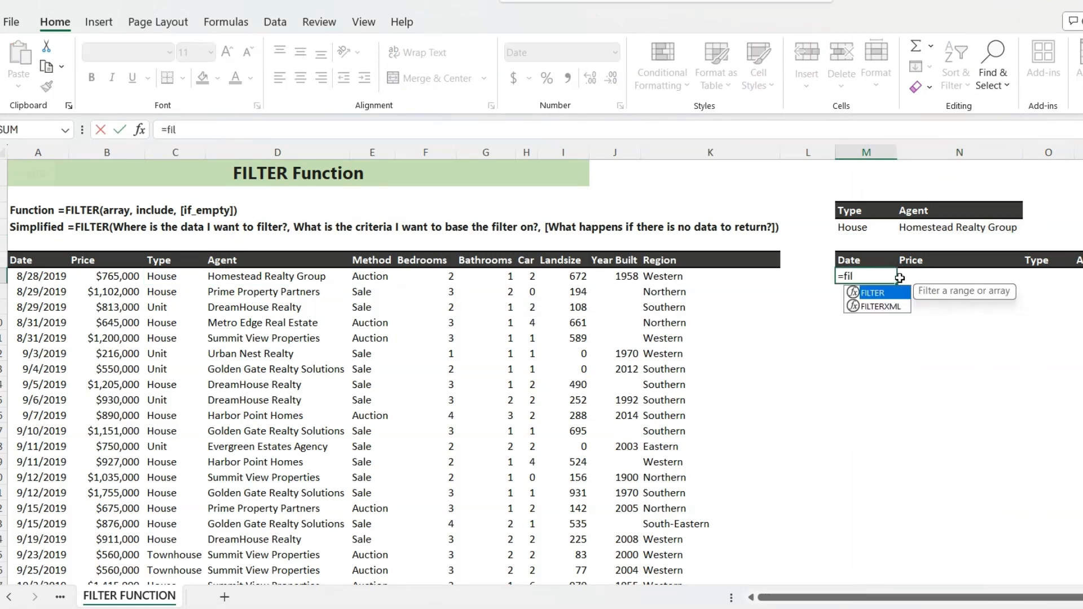
click(36, 277)
key(ctrl+shift+Right)
key(ctrl+shift+Down)
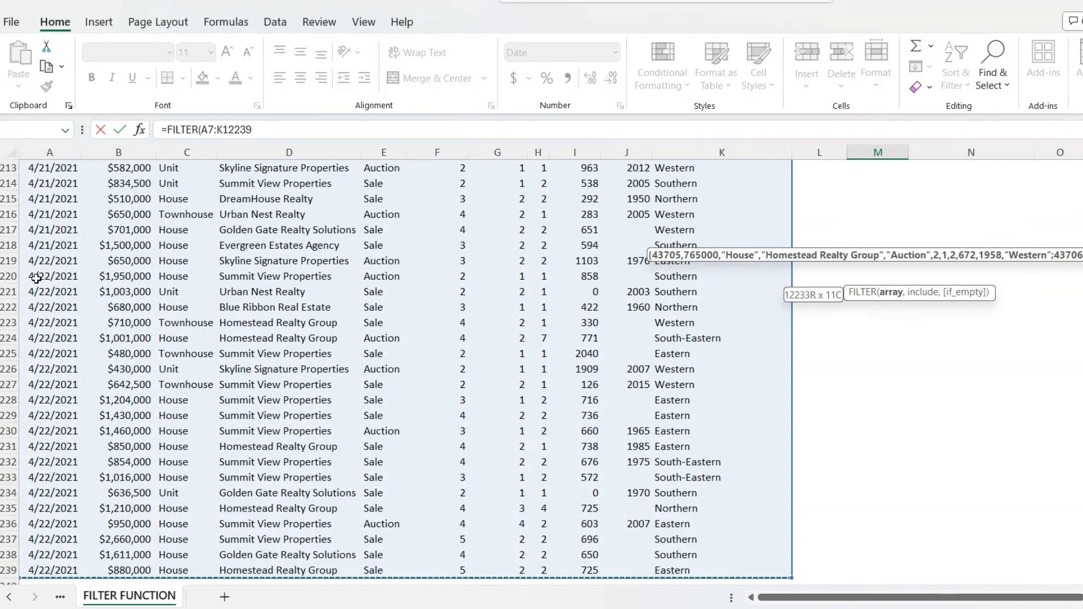
key(F4)
text(,)
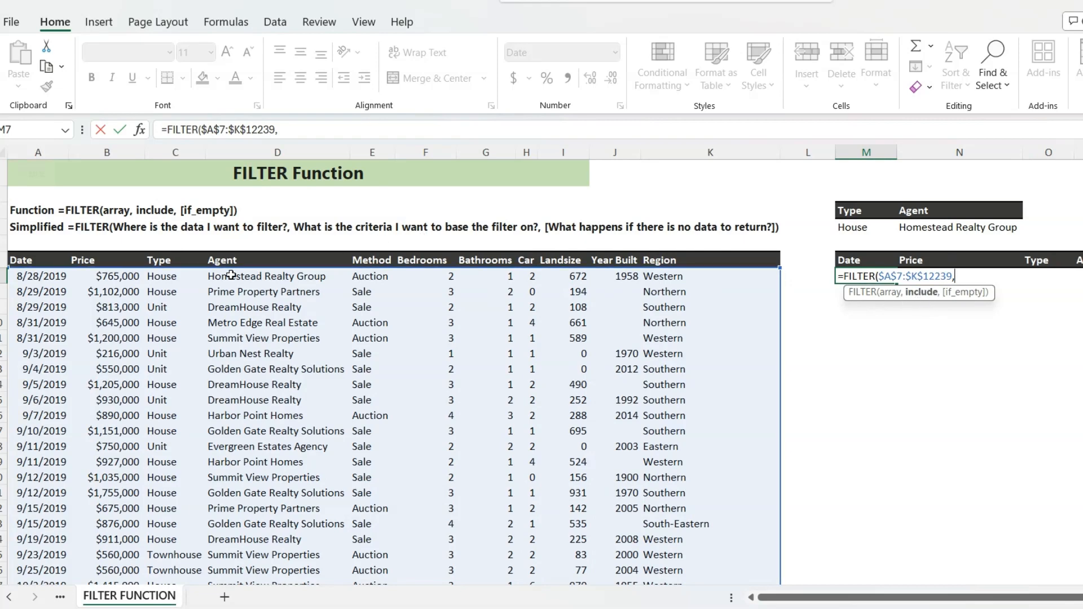
- Add a condition to the M7 formula that matches the Type column, $C$7:$C$12239, to criteria cell $M$4
click(171, 275)
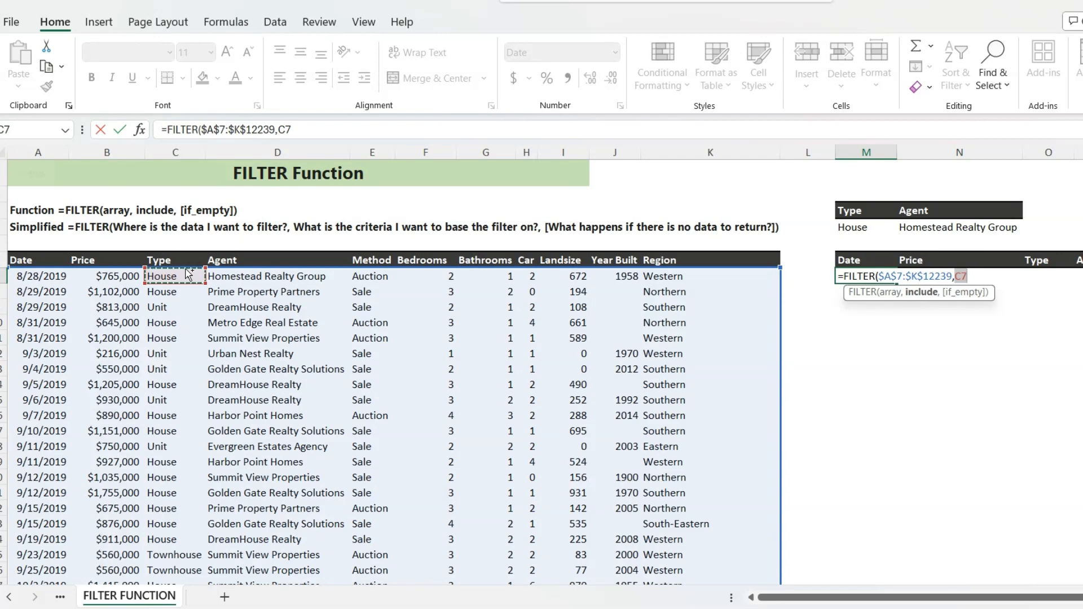
key(ctrl+shift+Down)
key(F4)
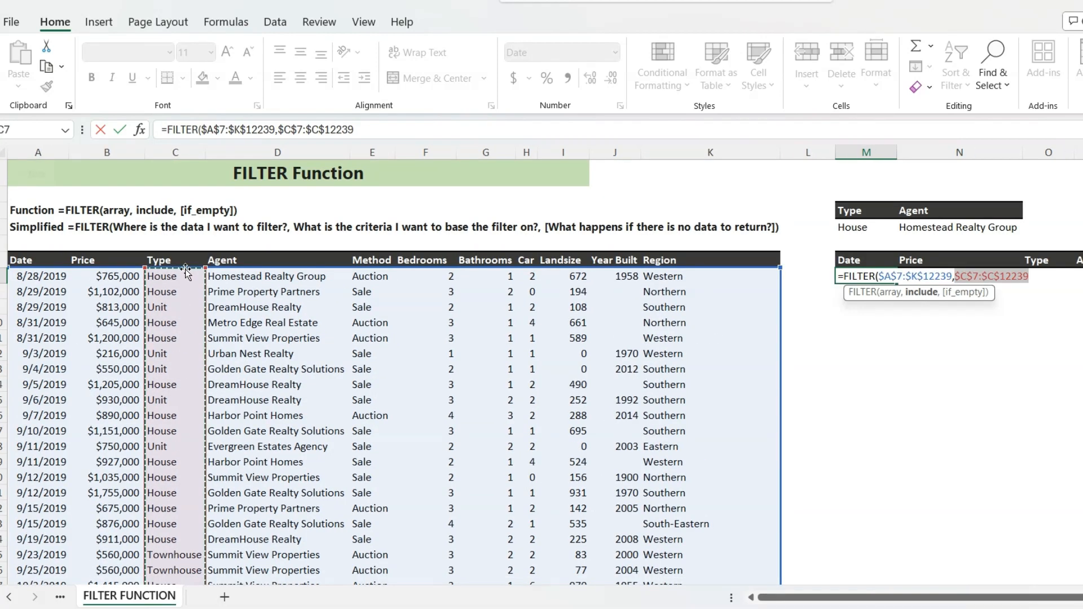
text(="House)
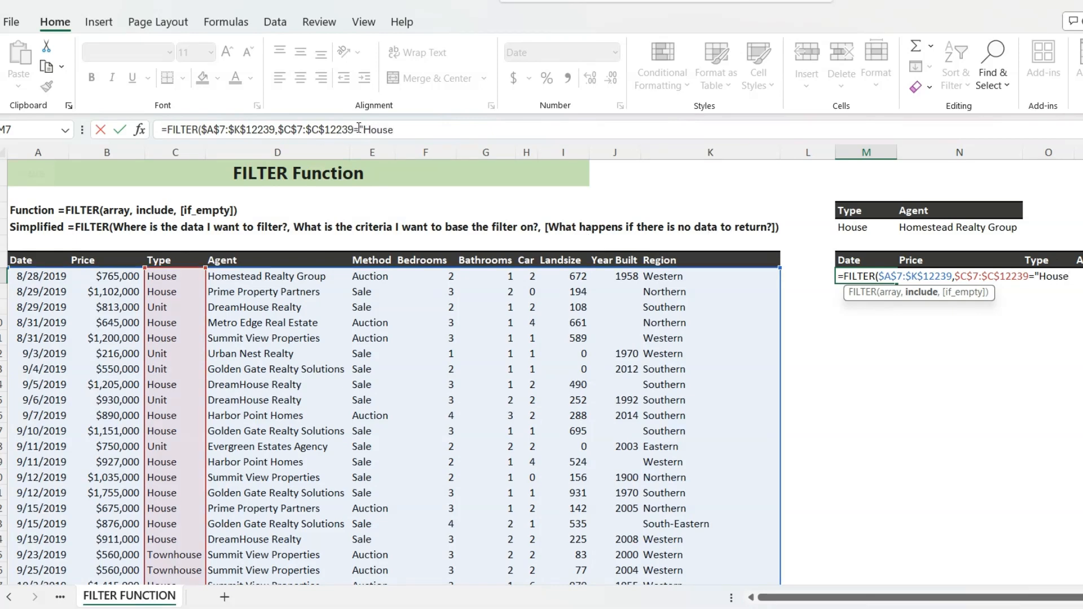
drag(359, 128, 394, 129)
key(BackSpace)
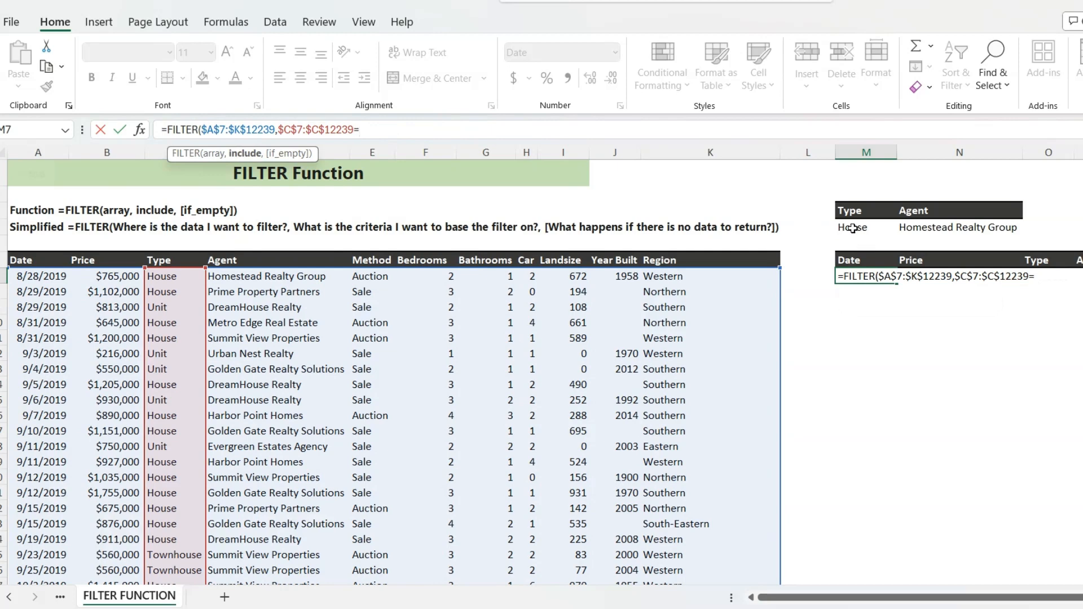
click(853, 229)
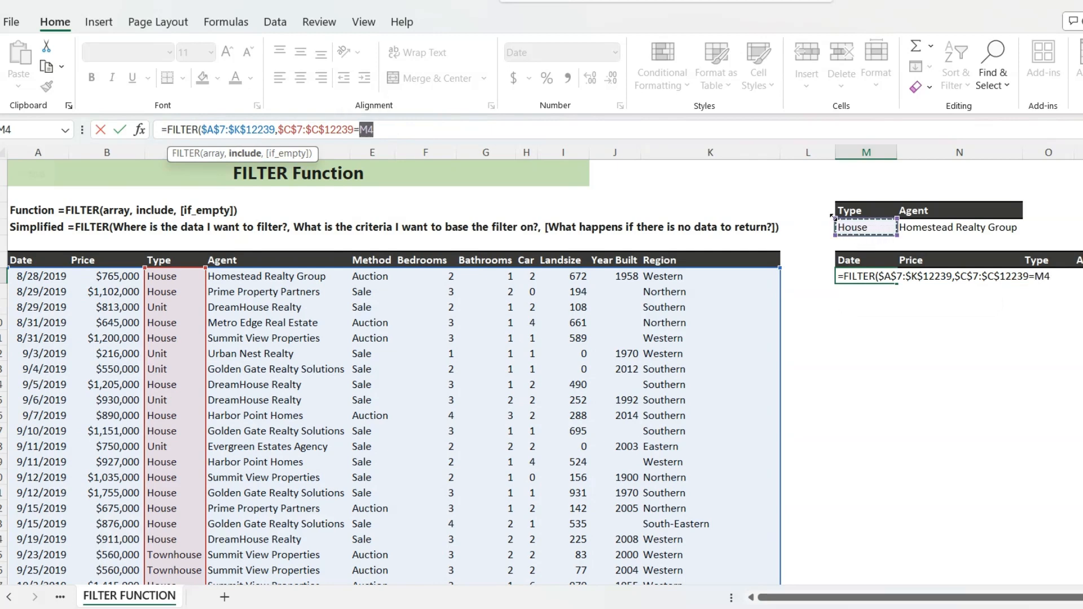
key(F4)
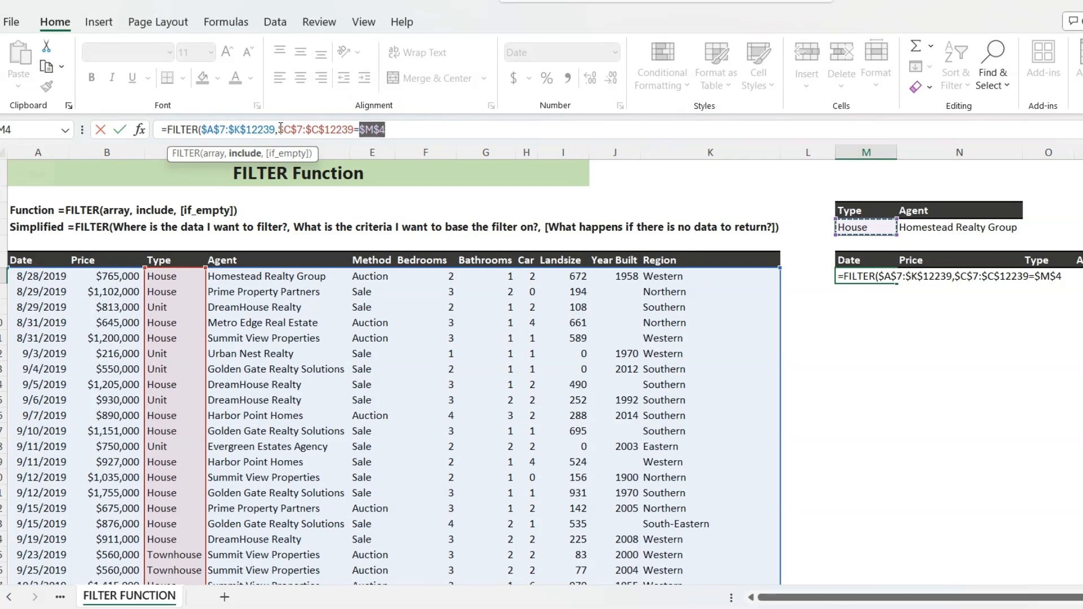
- Enclose the Type condition in parentheses and multiply it by a second condition, ($D$7:$D$12239=$N$4), closing the FILTER formula
click(386, 135)
text(()
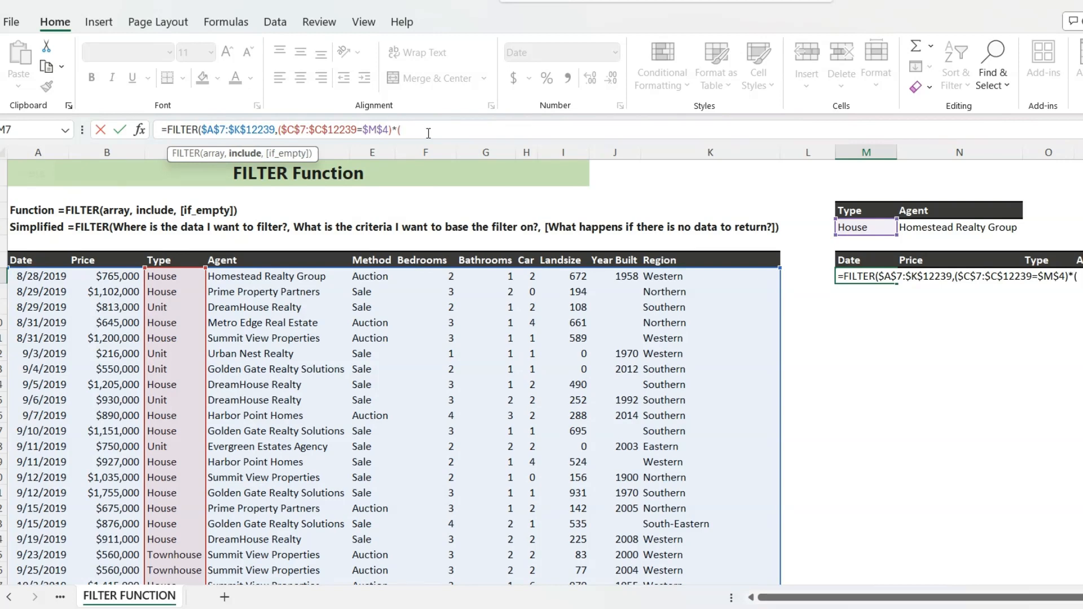
click(281, 276)
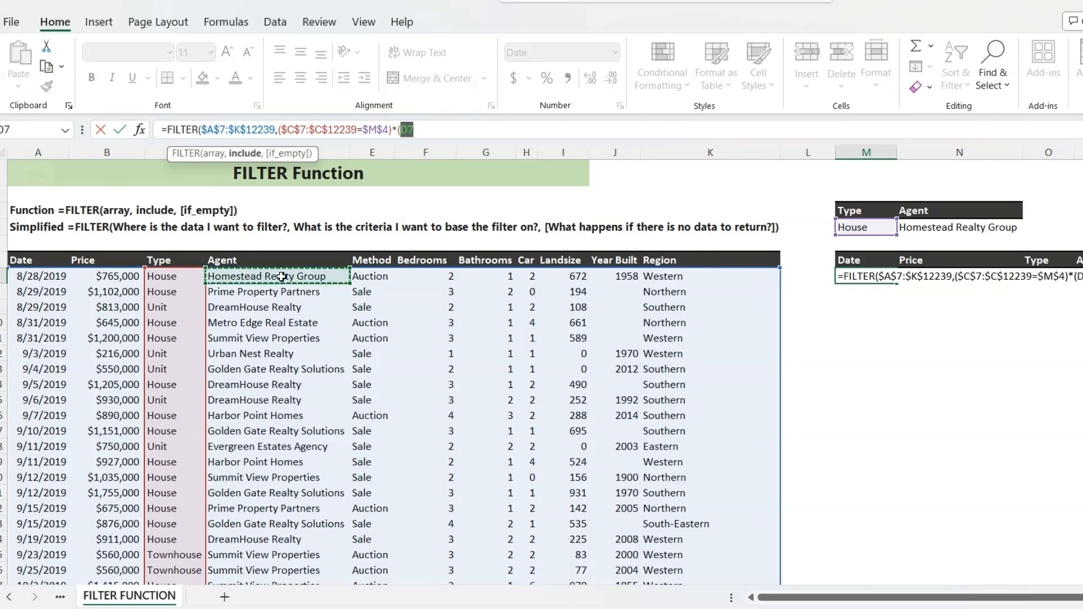
key(ctrl+shift+Down)
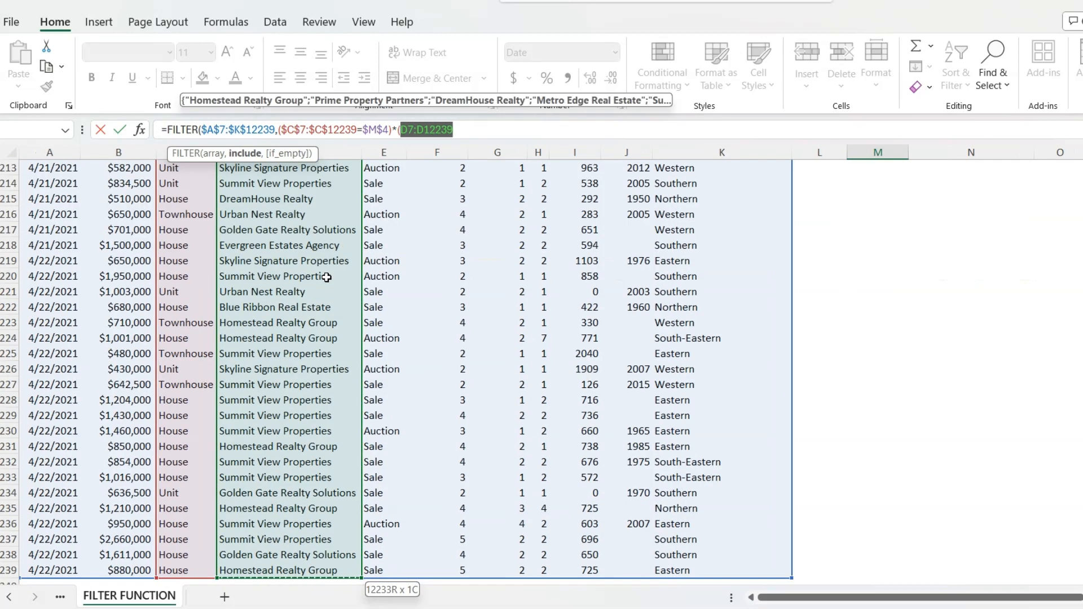
key(F4)
text(=)
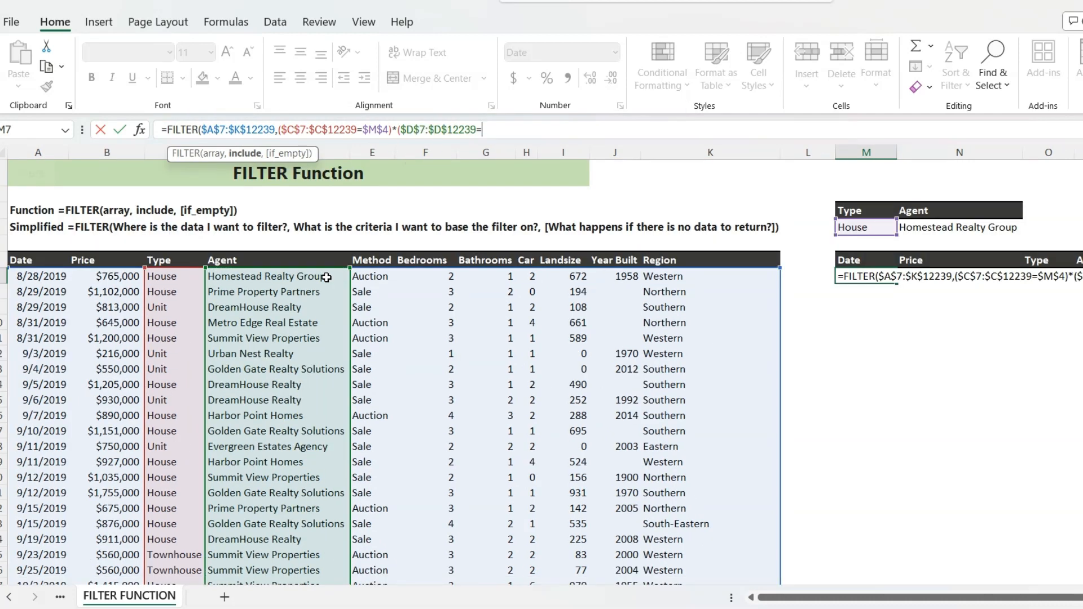
click(966, 228)
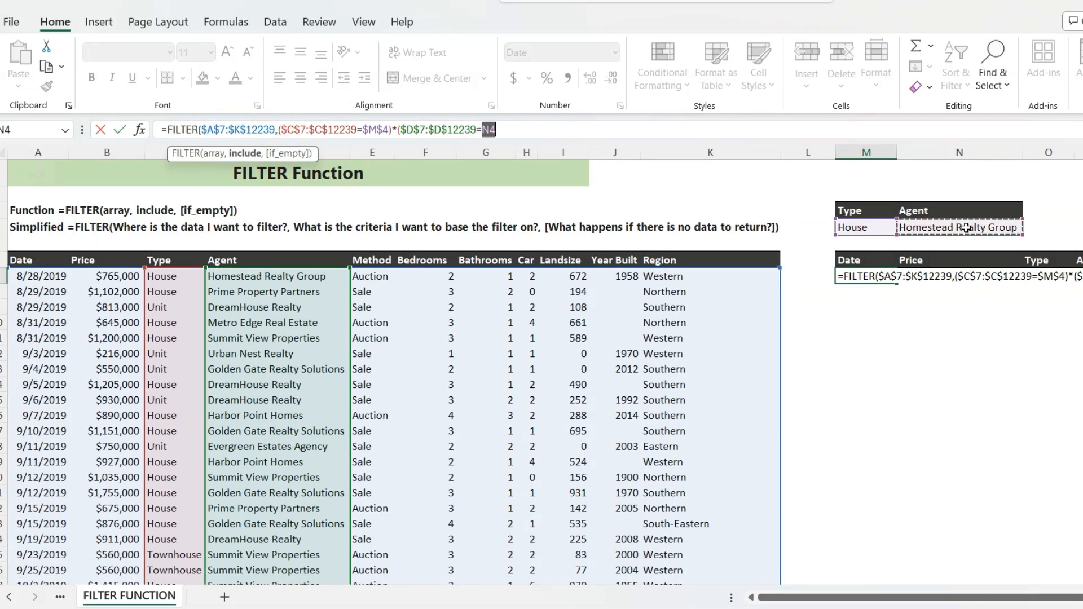
key(F4)
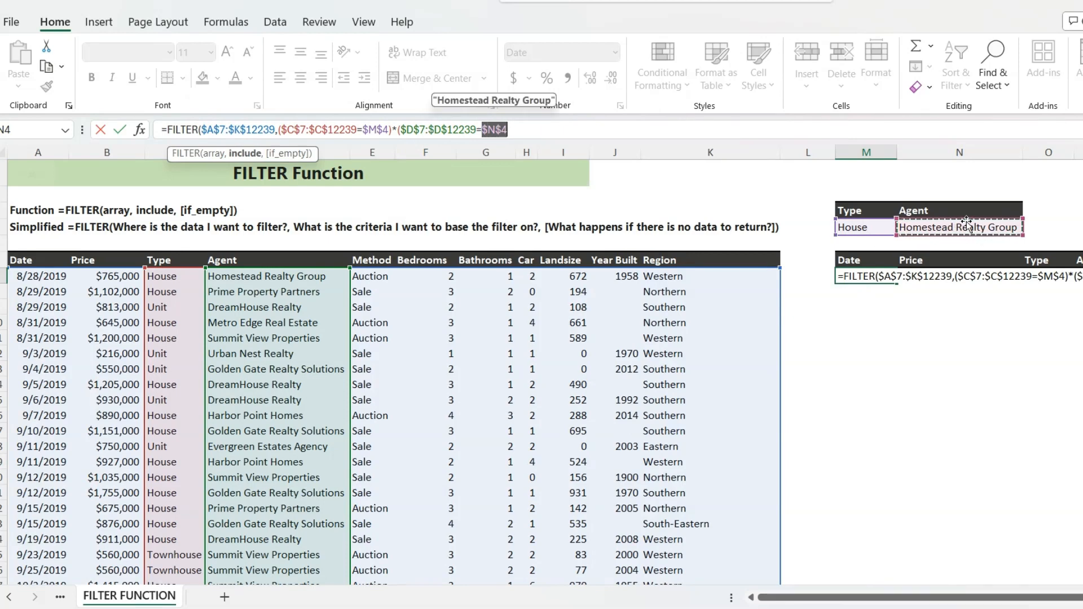
text())
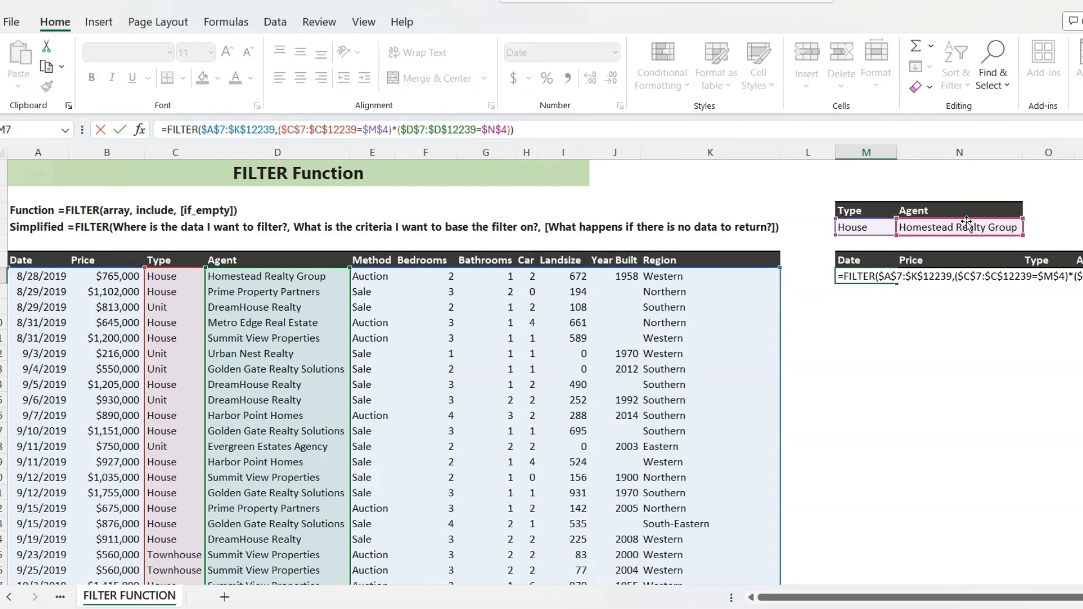
- Commit the two-condition FILTER formula in M7 and look across the Type and Agent columns of the filtered results
key(Return)
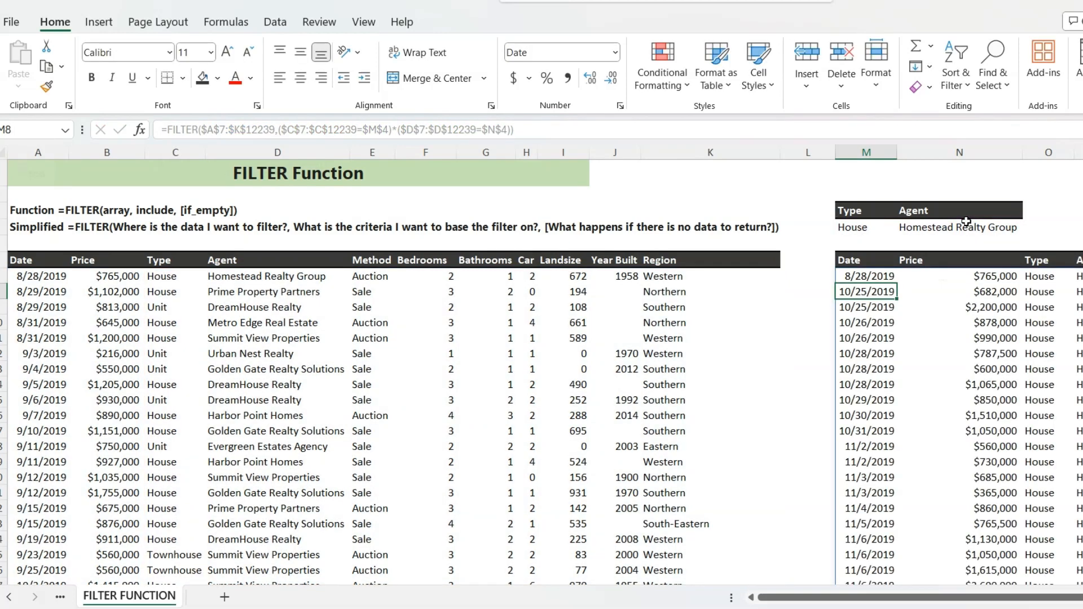
drag(956, 596, 1014, 599)
drag(873, 598, 880, 598)
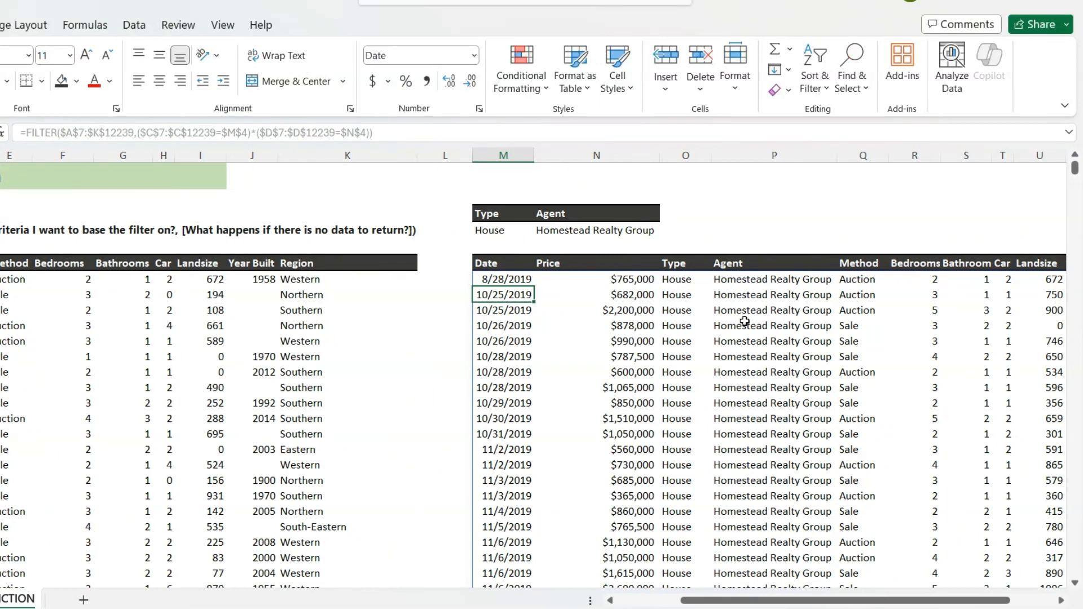
drag(789, 602, 749, 554)
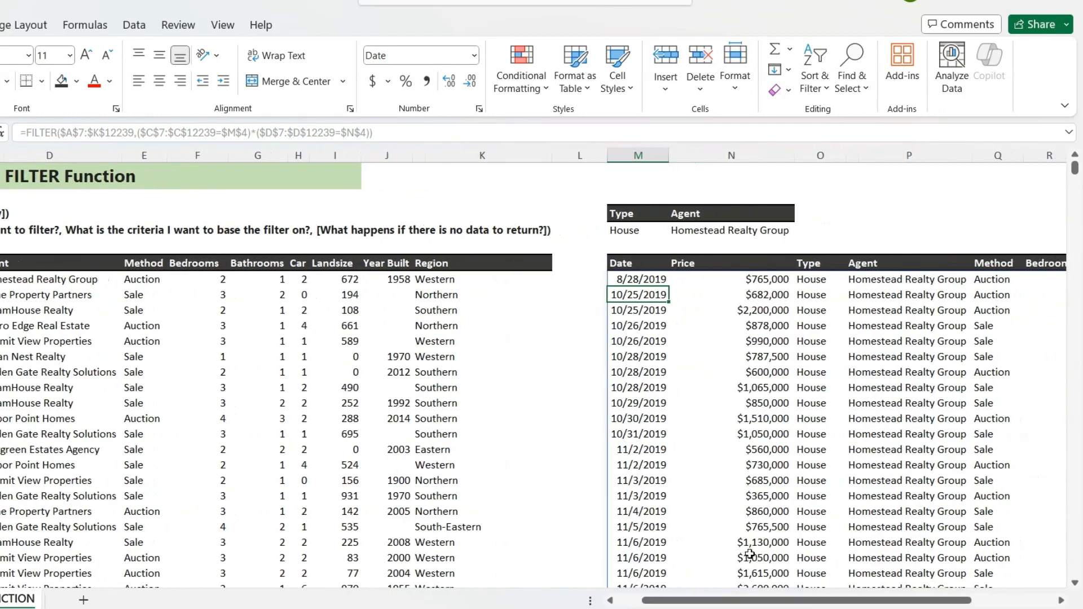
- Replace the * between the Type and Agent conditions in the M7 formula with + to apply OR logic
click(634, 280)
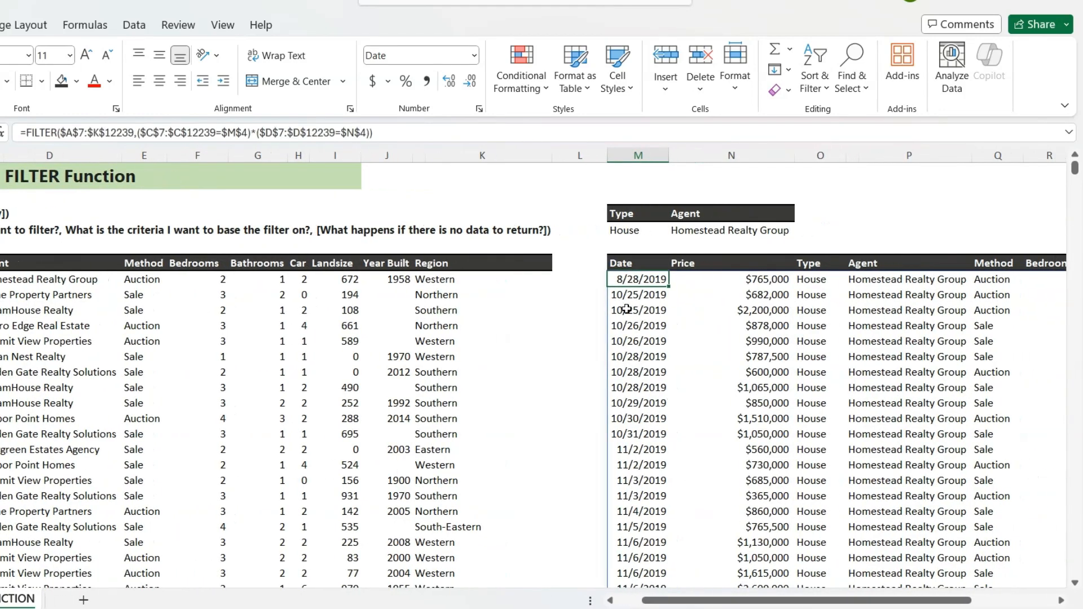
click(256, 132)
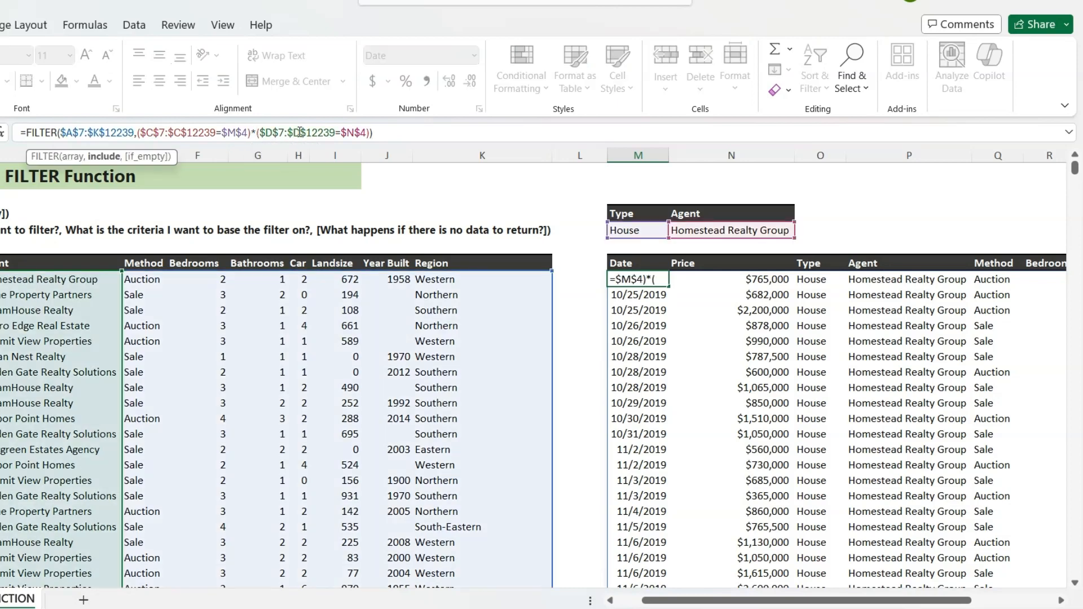
key(BackSpace)
text(+)
key(Return)
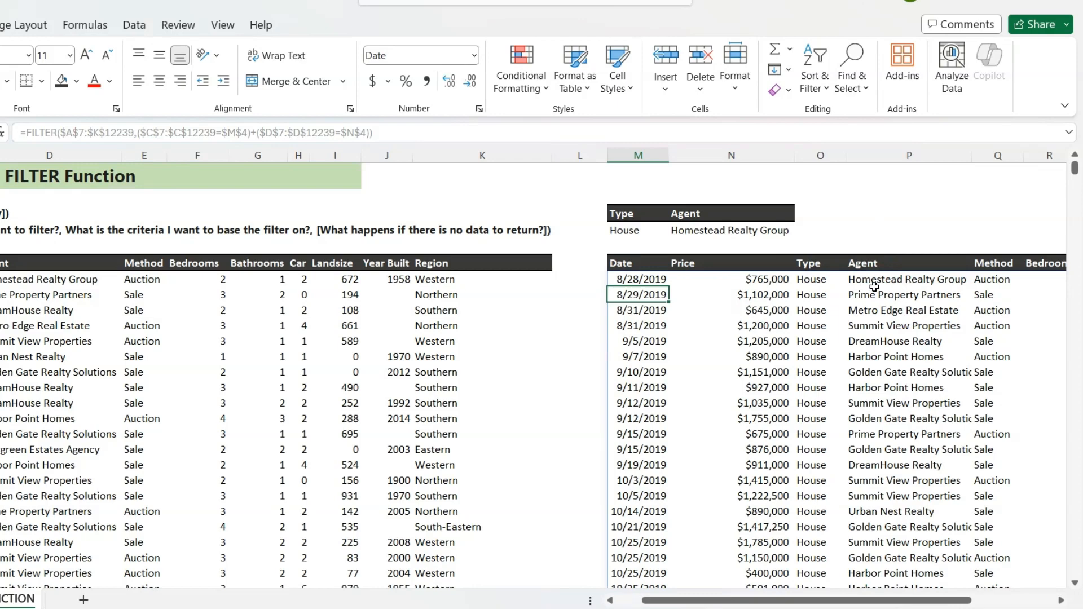
- Change the operator between the two conditions in the M7 formula back to * for AND logic
click(639, 280)
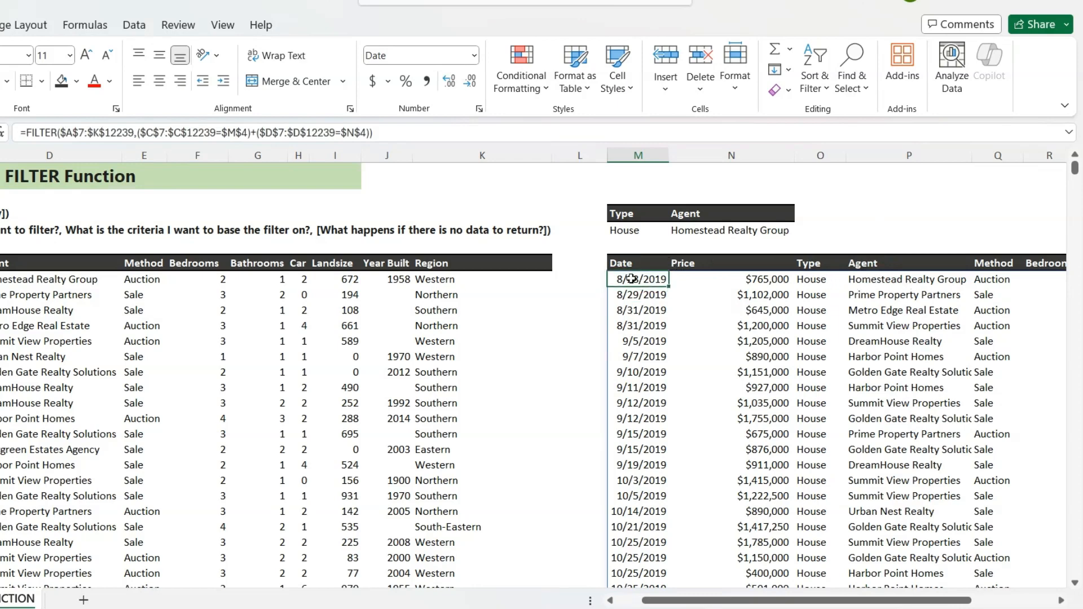
click(258, 133)
key(BackSpace)
text(*)
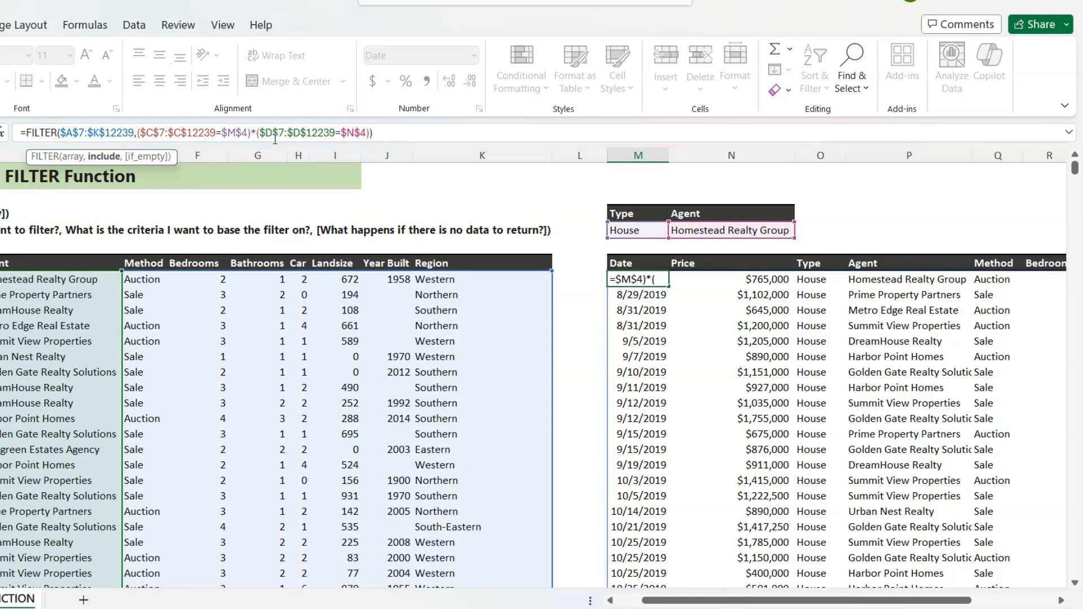
key(Return)
click(636, 281)
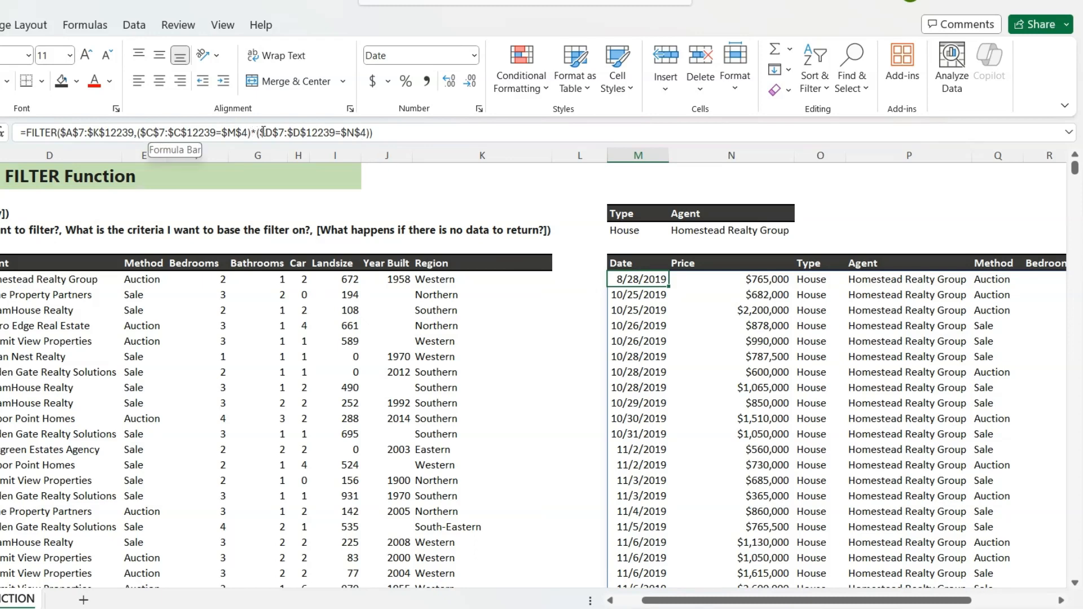
click(370, 133)
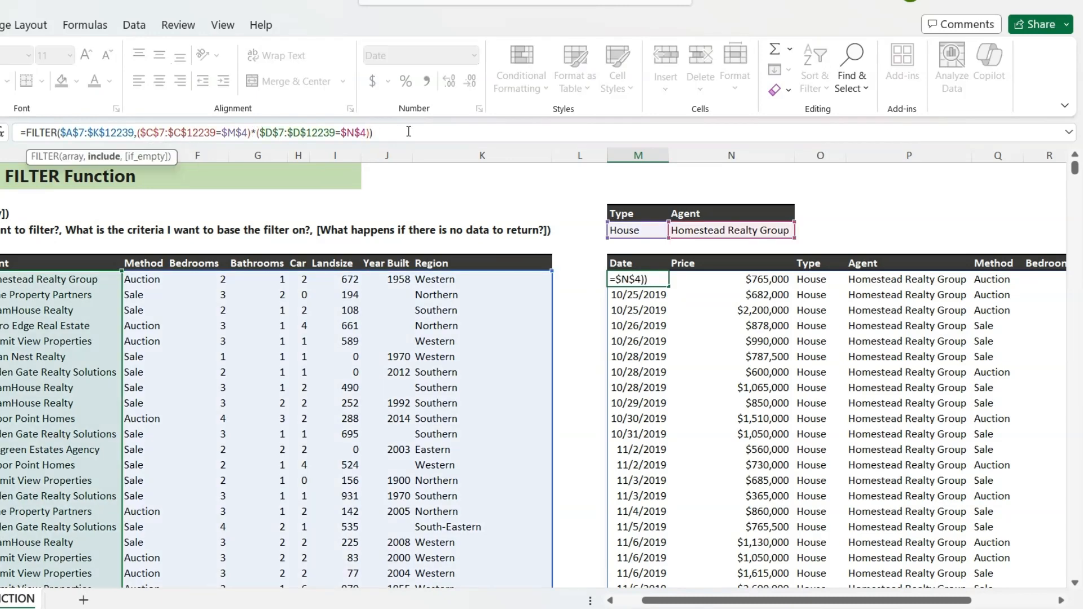
text(*)
key(BackSpace)
key(BackSpace)
key(BackSpace)
key(Return)
- Wrap the M7 FILTER formula in SORT with sort index 2 and sort order -1 to order results by descending price
key(Up)
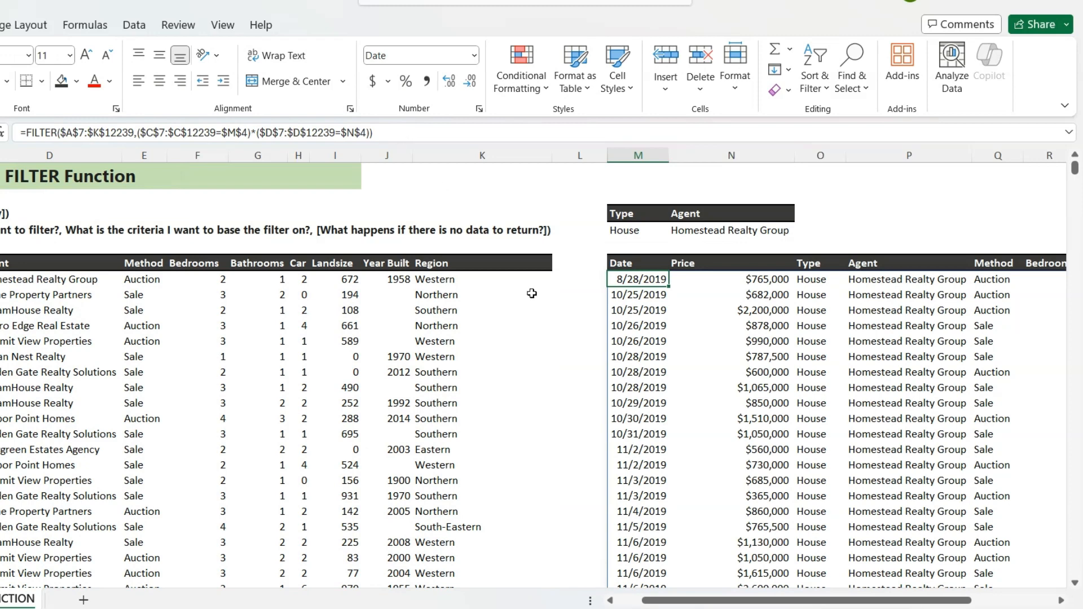
click(28, 133)
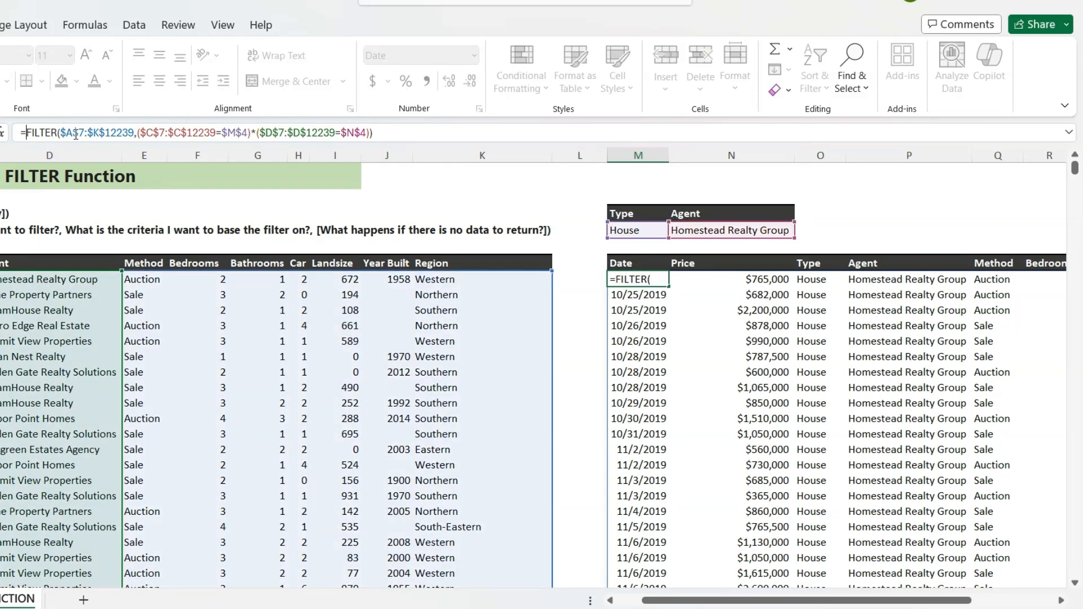
text(sort)
key(Tab)
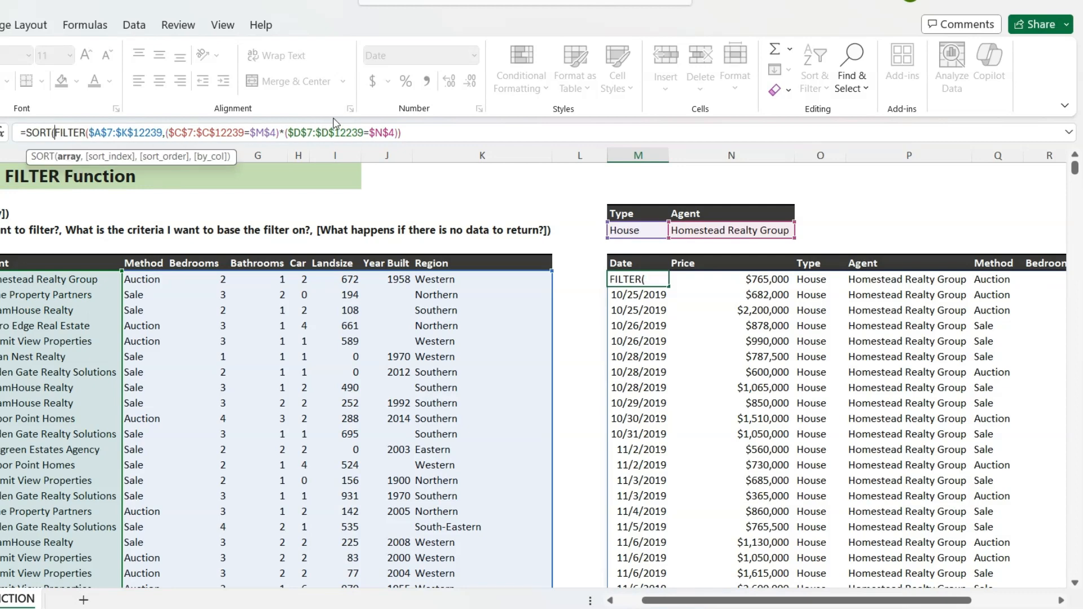
click(423, 132)
text(,)
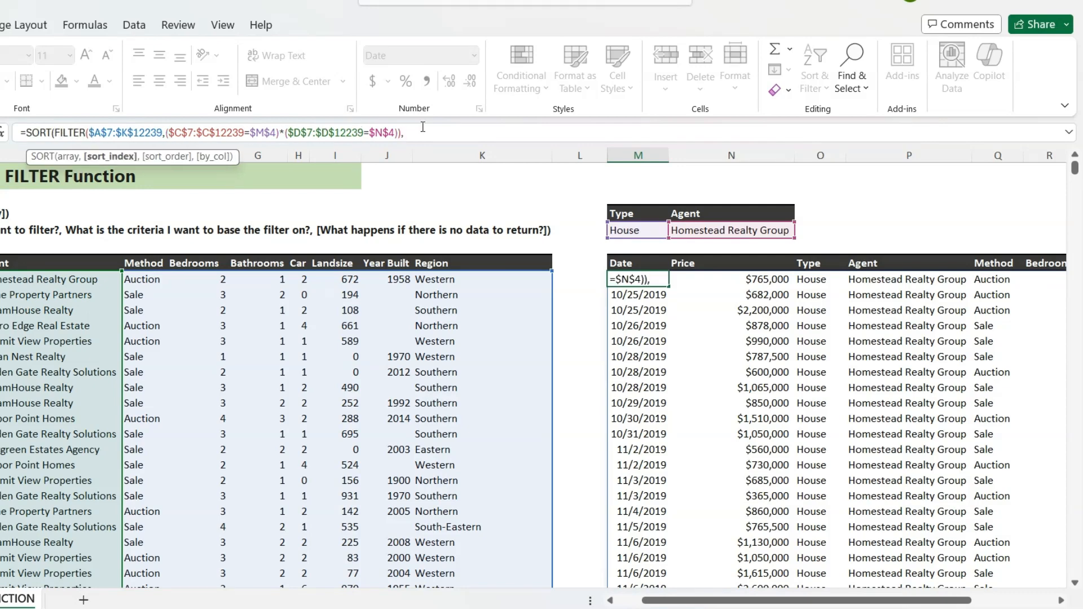
text(2,)
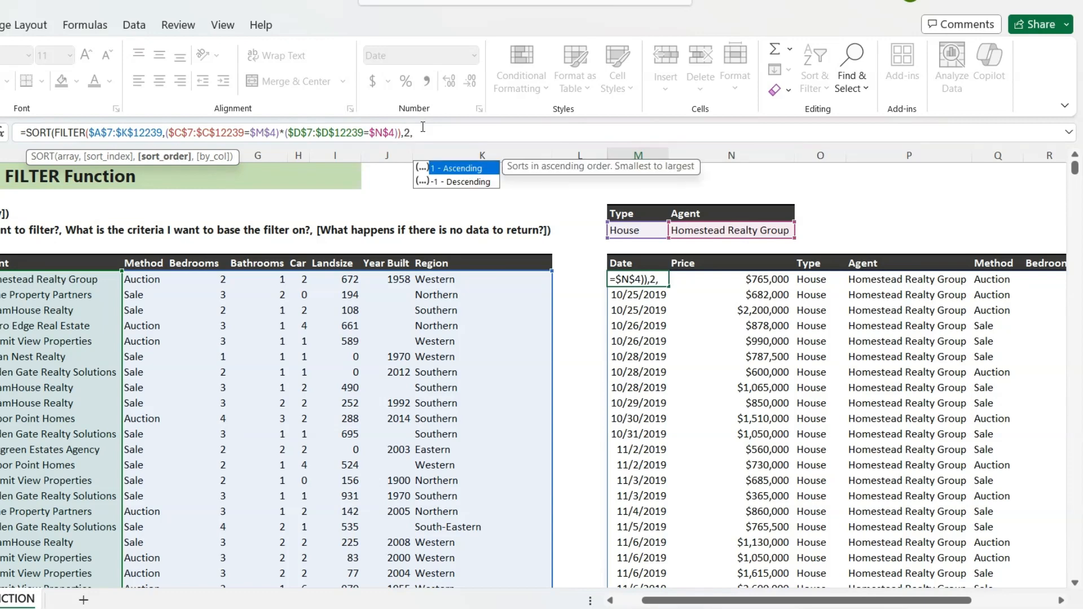
text(-1))
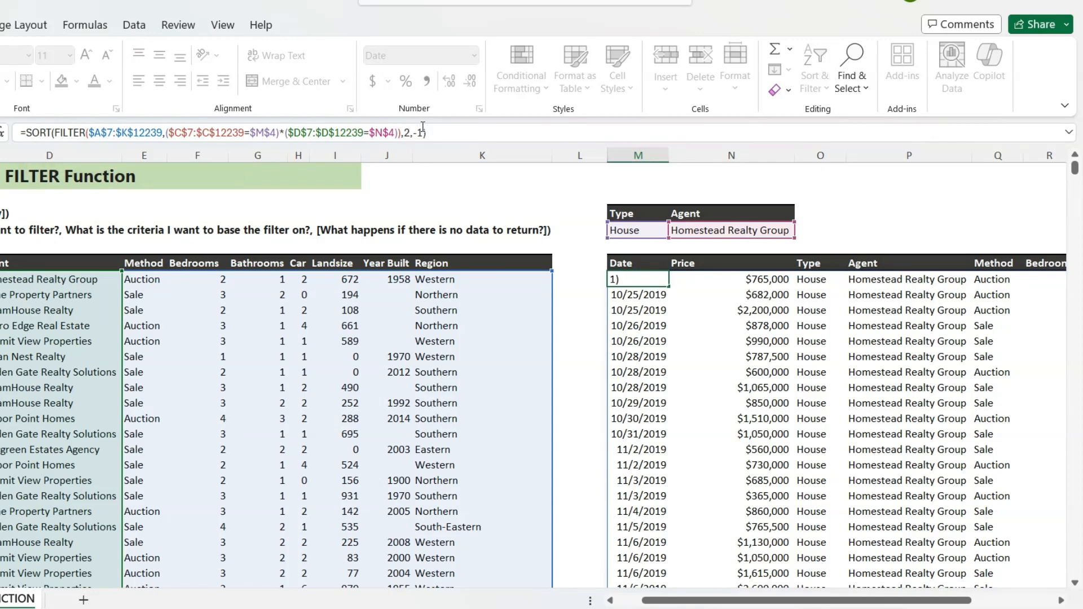
key(Return)
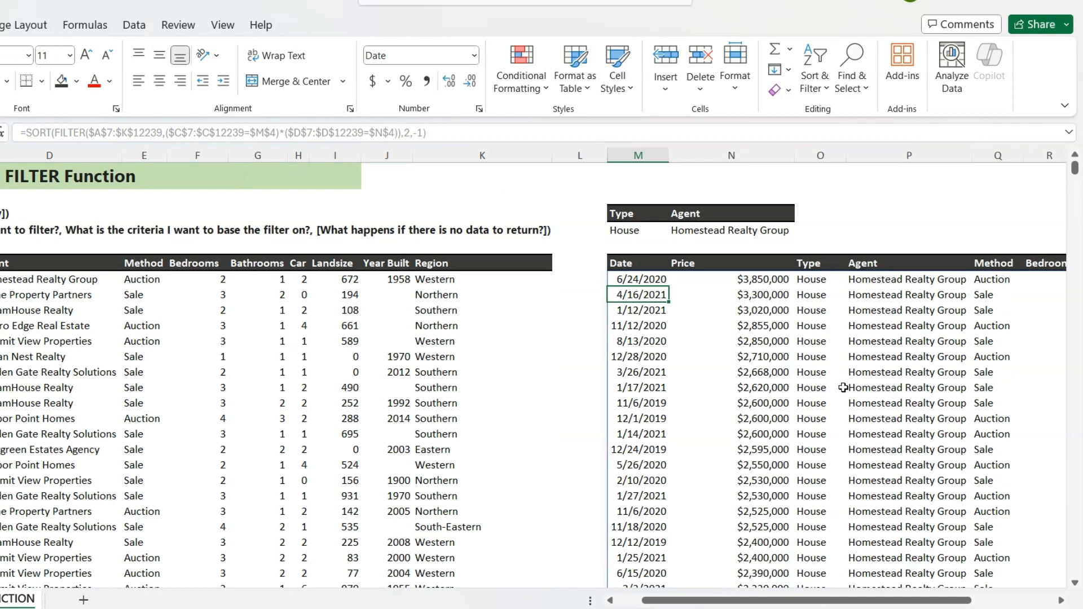
- Hide columns O:T and V:W of the filtered results, and undo both hide operations
drag(795, 600, 903, 584)
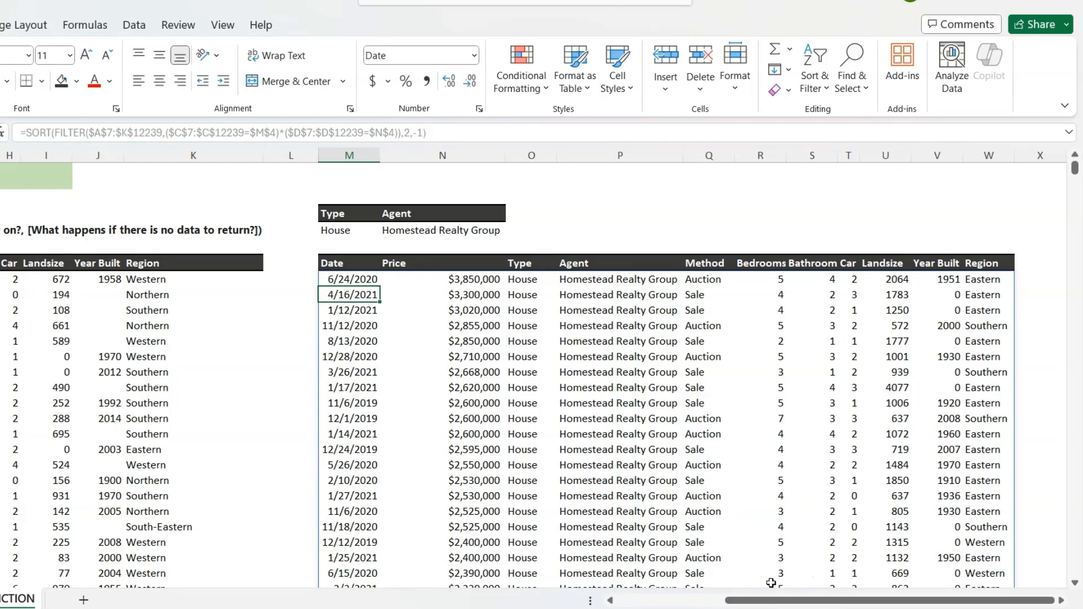
drag(530, 155, 846, 164)
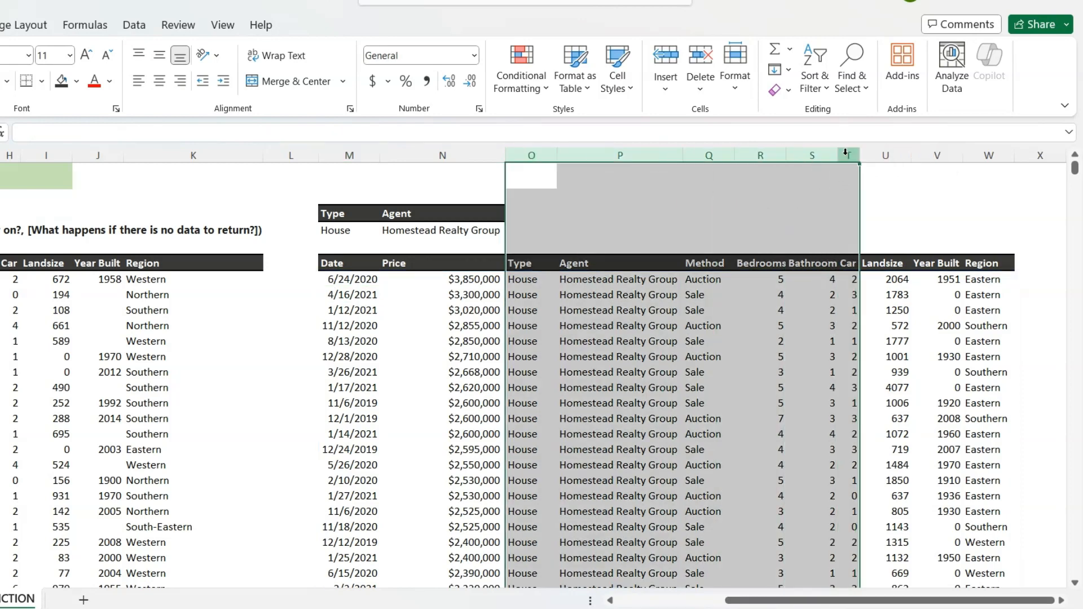
right_click(847, 163)
click(896, 434)
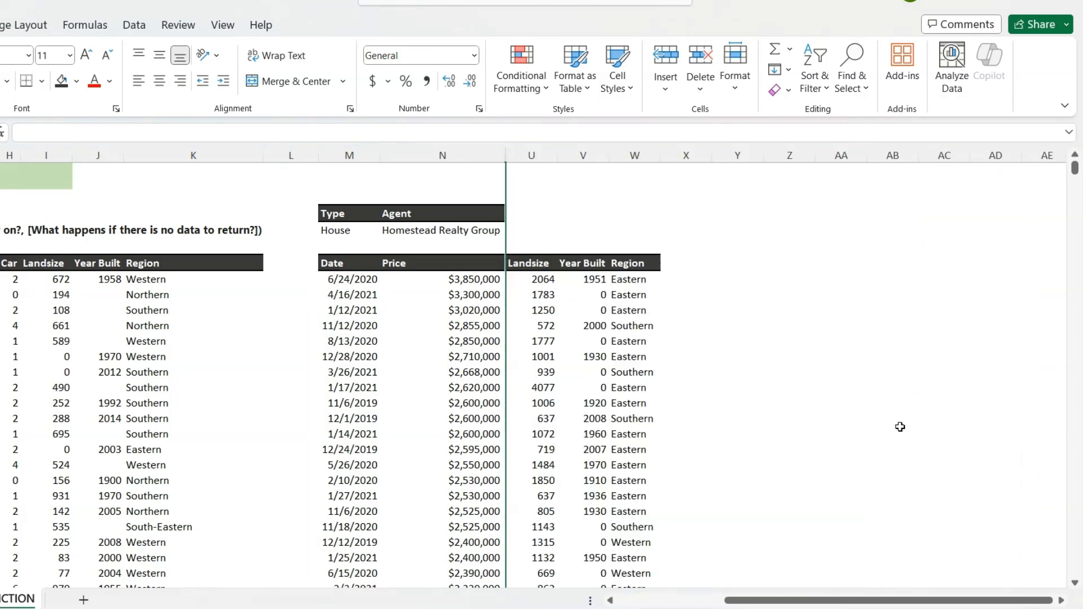
drag(588, 160, 641, 152)
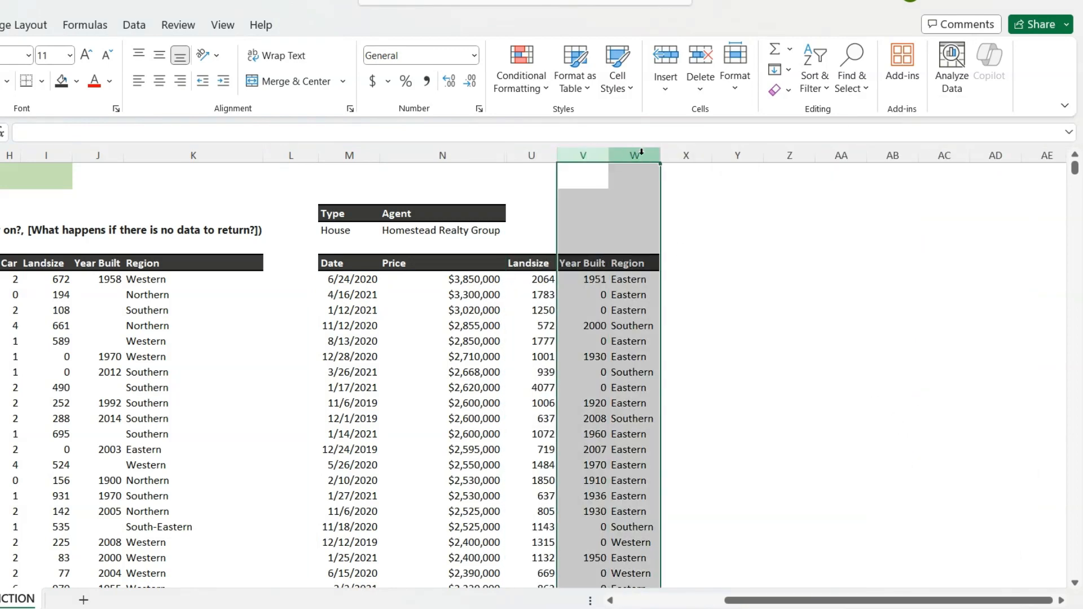
right_click(641, 153)
click(694, 434)
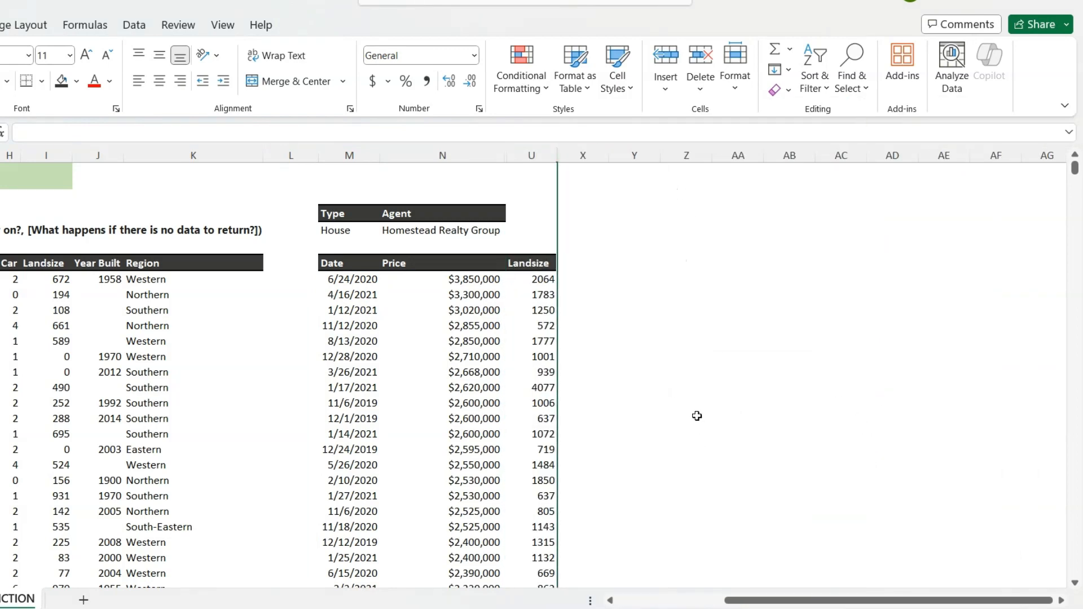
key(ctrl+z)
key(ctrl+z)
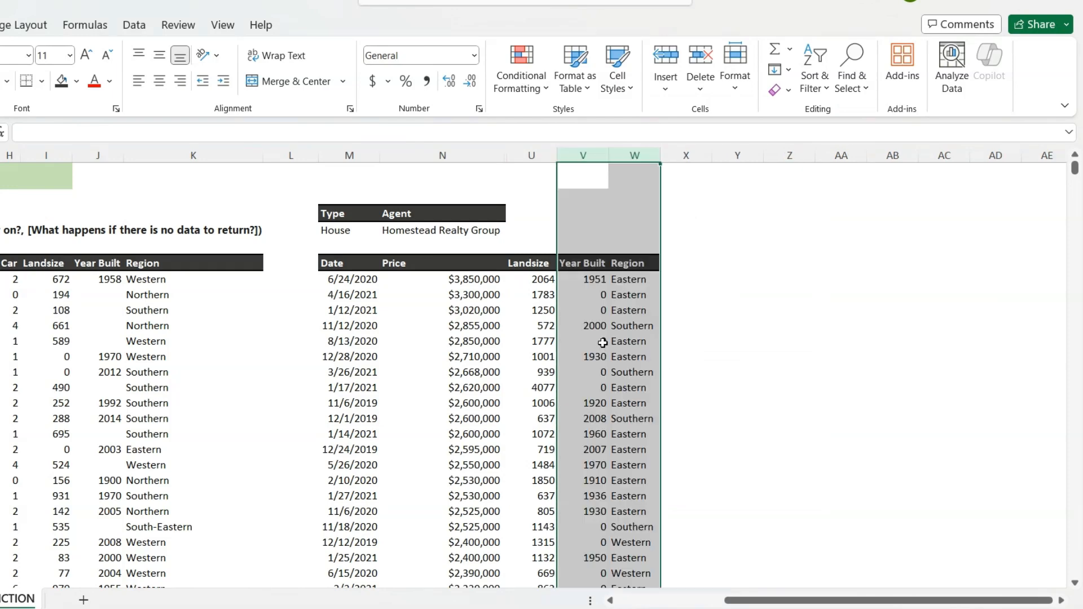
- Insert the CHOOSECOLS function in front of SORT in the M7 formula
click(341, 279)
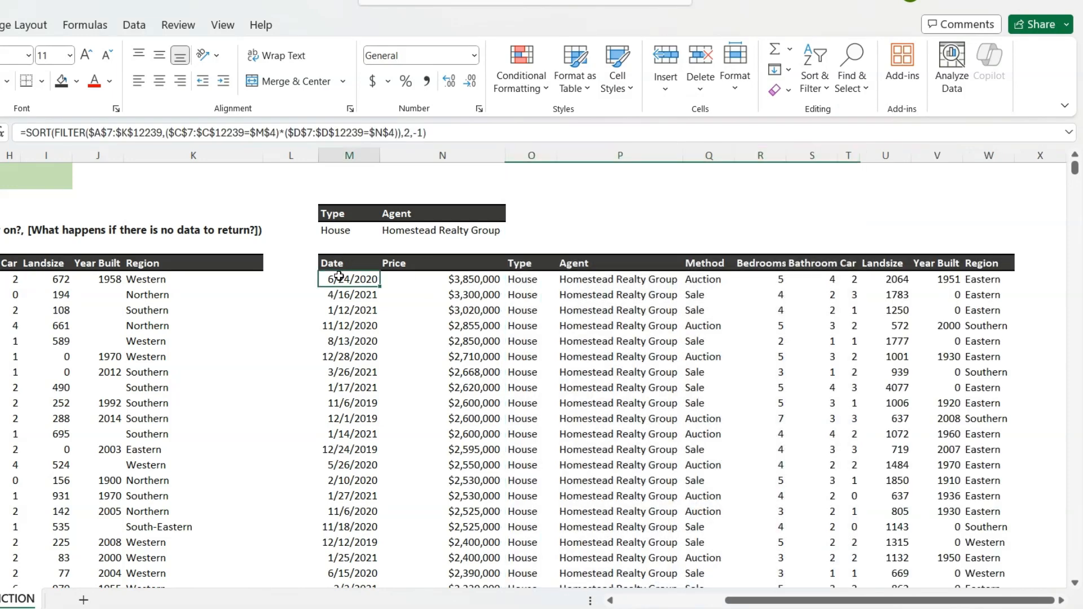
click(33, 135)
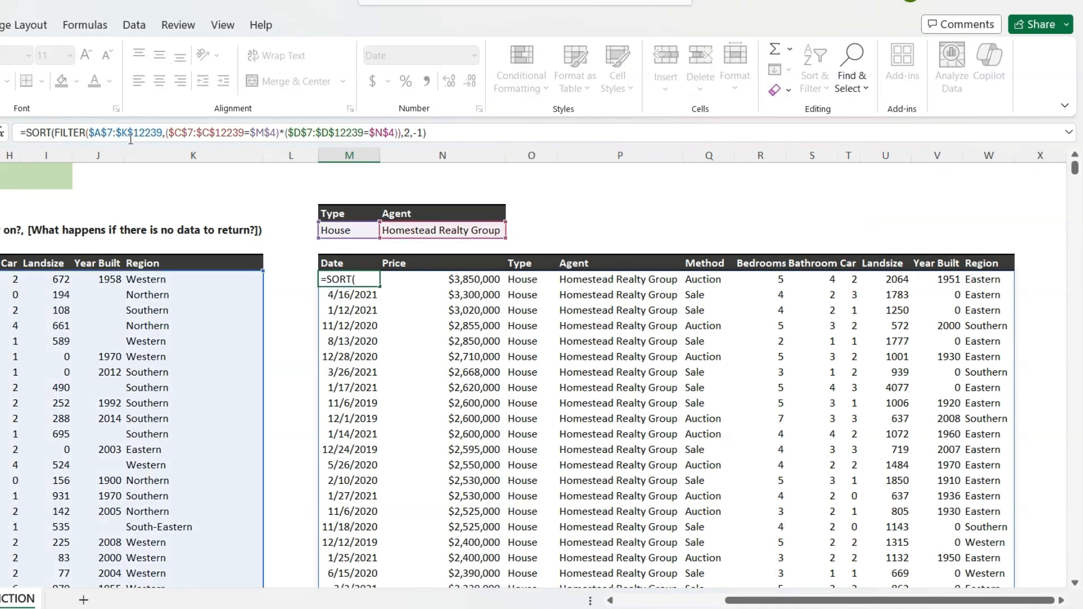
text(cho)
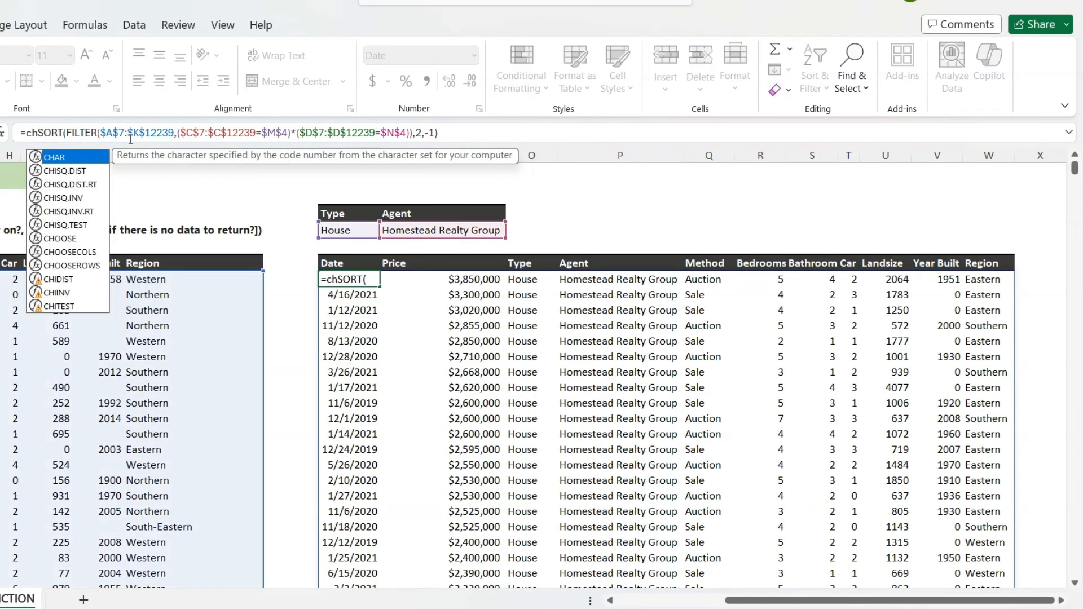
key(Down)
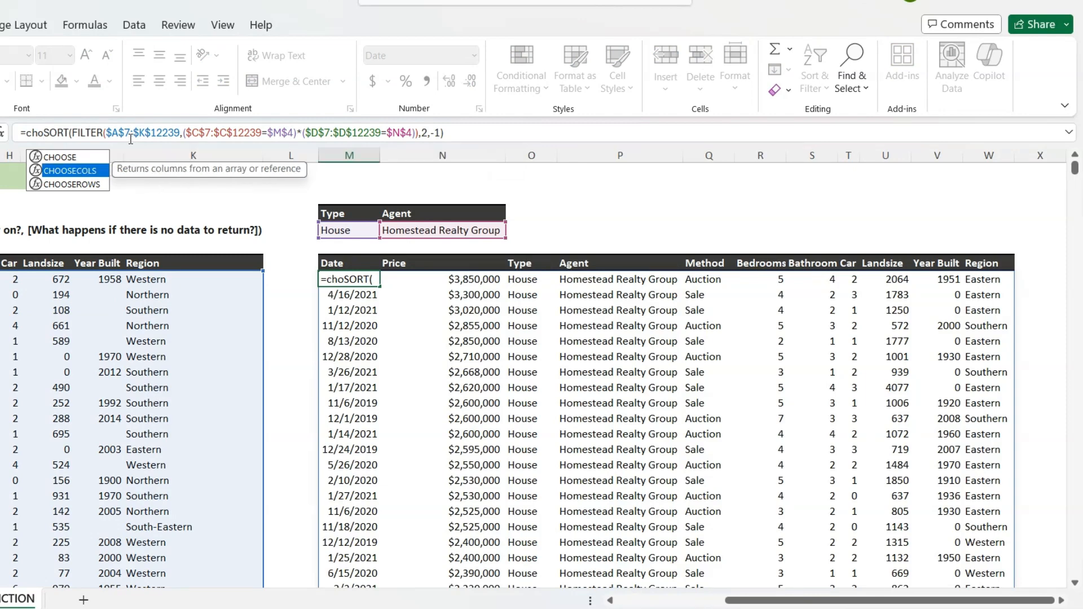
key(Tab)
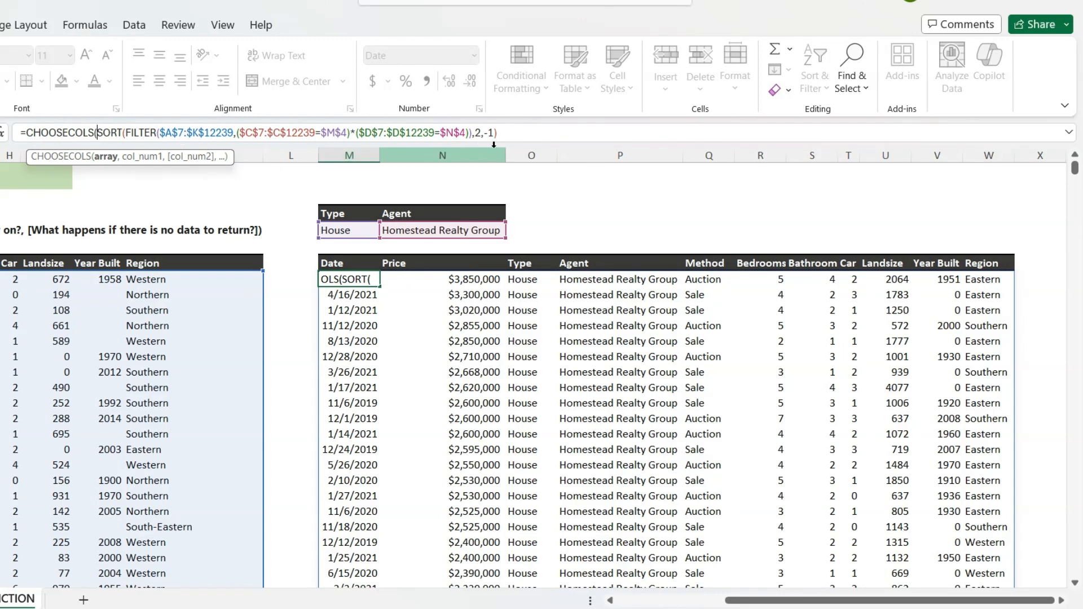
- Add column numbers 1, 2 and 9 after the SORT array in the M7 formula and close CHOOSECOLS to return Date, Price and Landsize
click(513, 132)
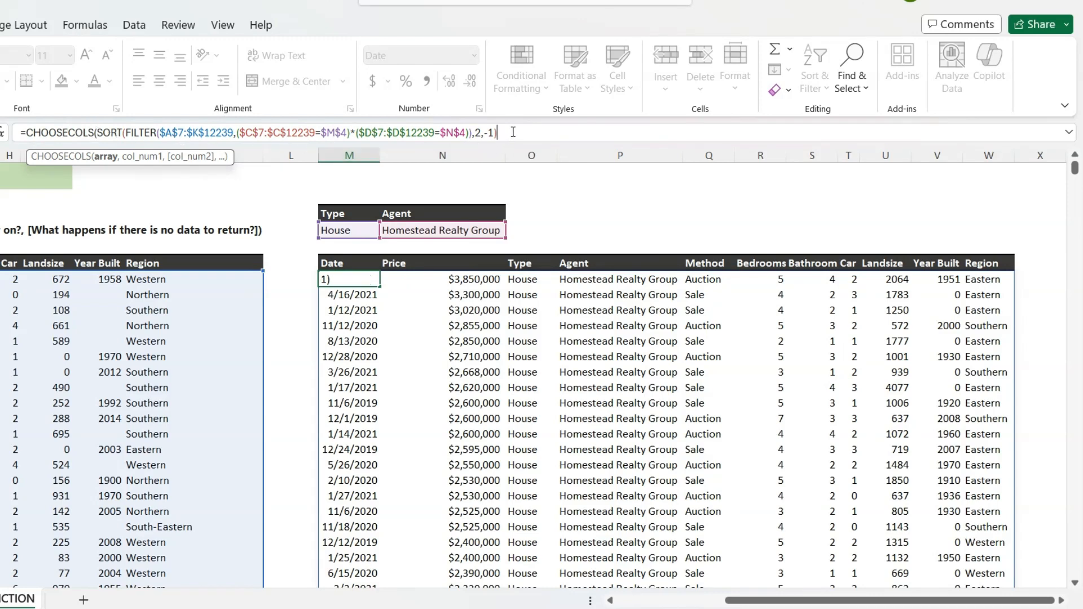
text(,)
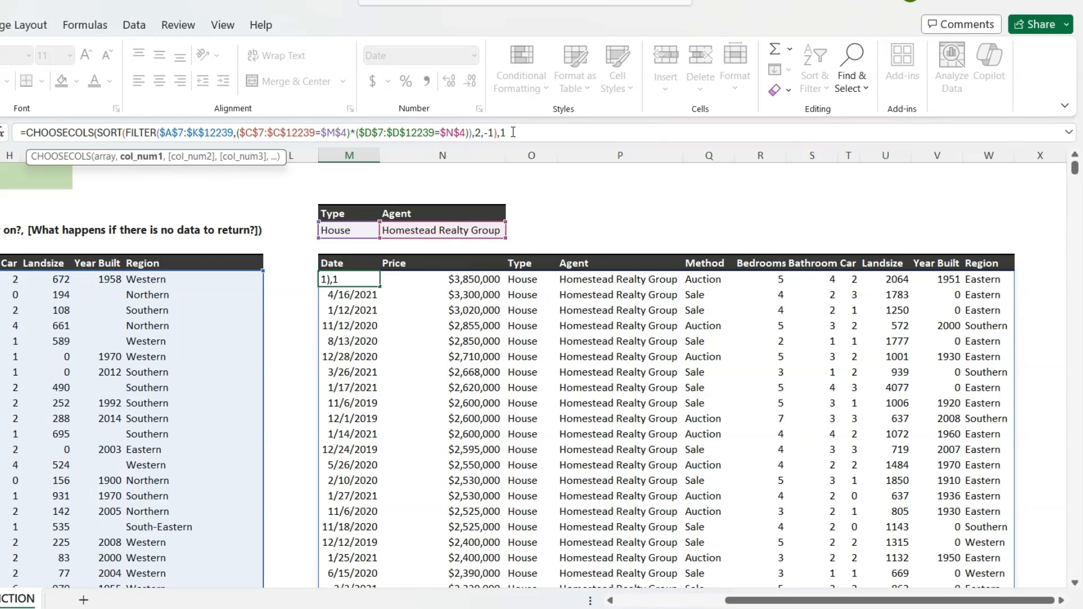
text(1,)
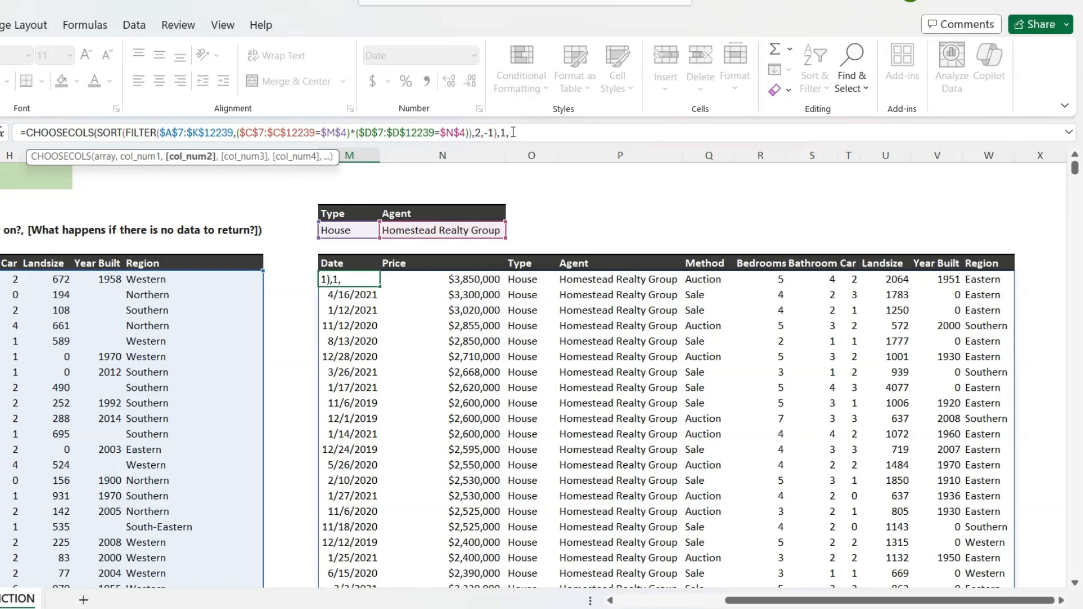
text(2,)
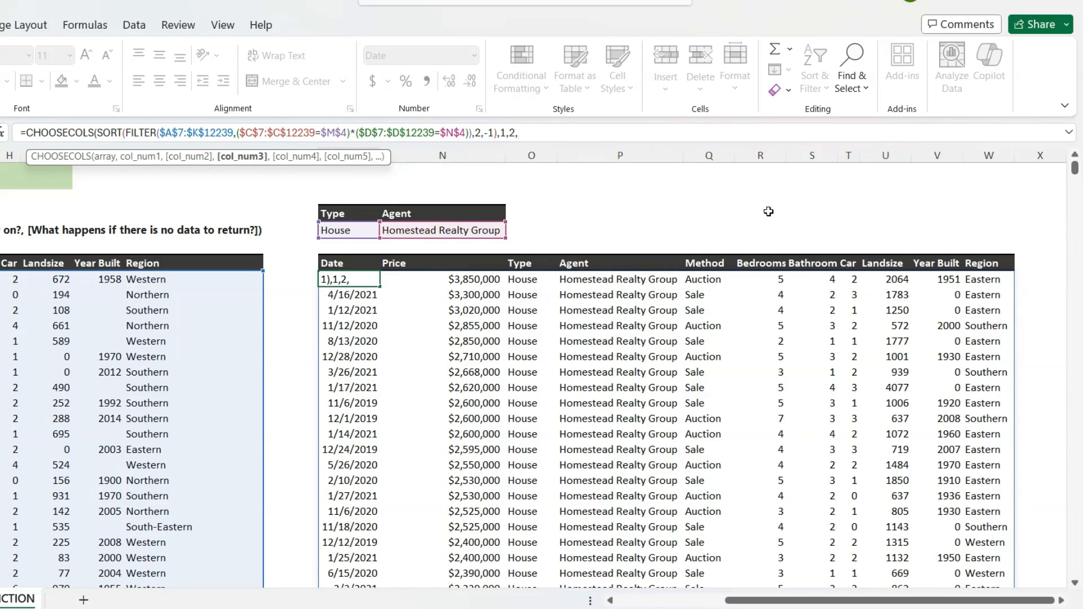
text(9))
key(Return)
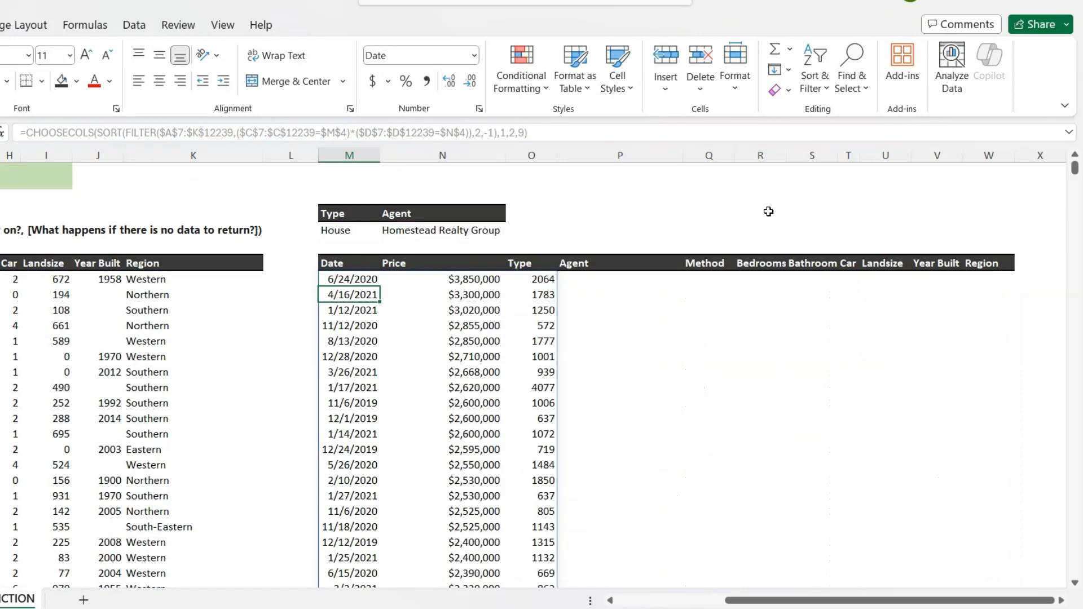
- Copy the Landsize header from U6 over the Type header above the third column of the filtered results
click(882, 264)
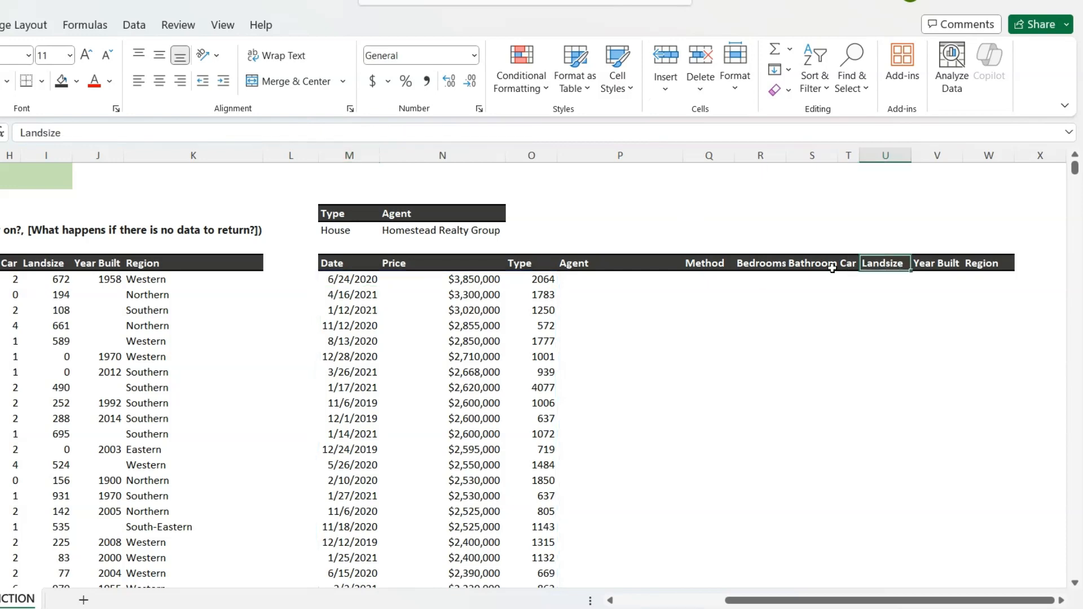
key(ctrl+c)
click(529, 262)
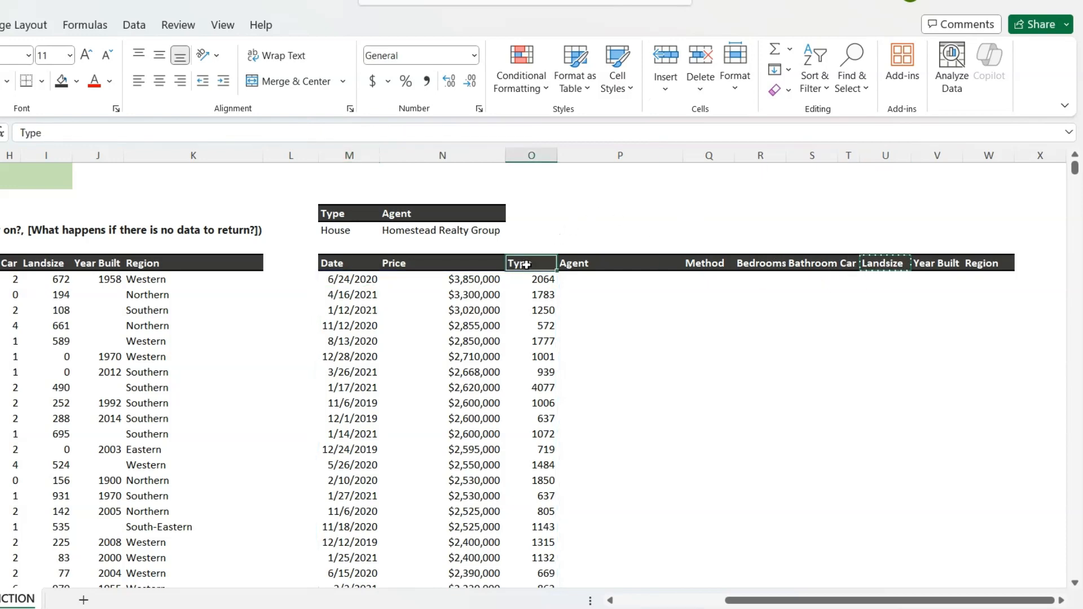
key(ctrl+v)
- Delete the unused columns P:W beside the filtered results and select the formula cell M7
drag(620, 155, 972, 181)
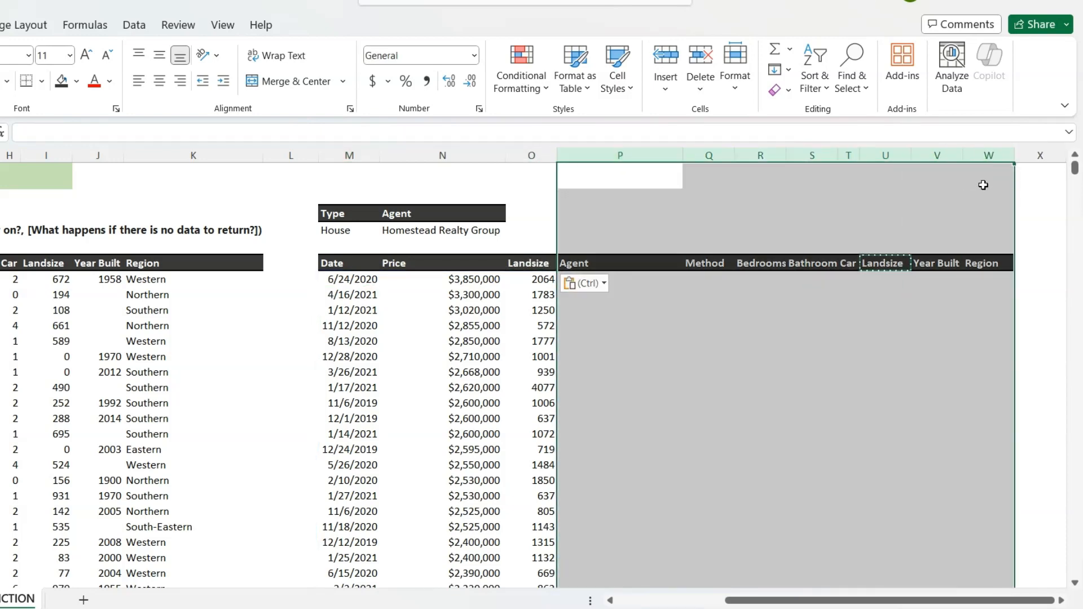
key(ctrl+minus)
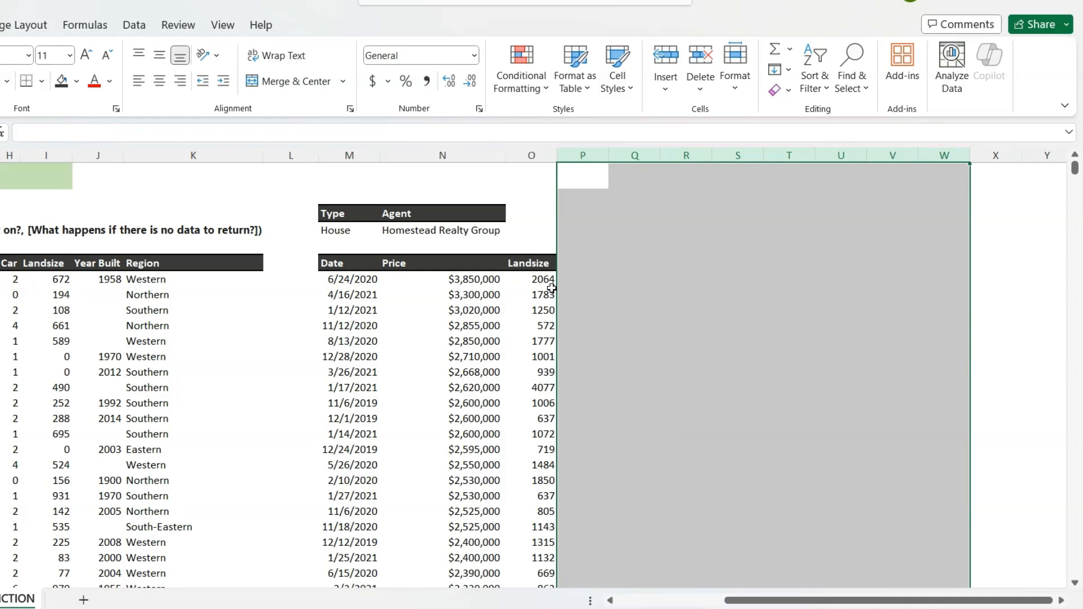
click(374, 289)
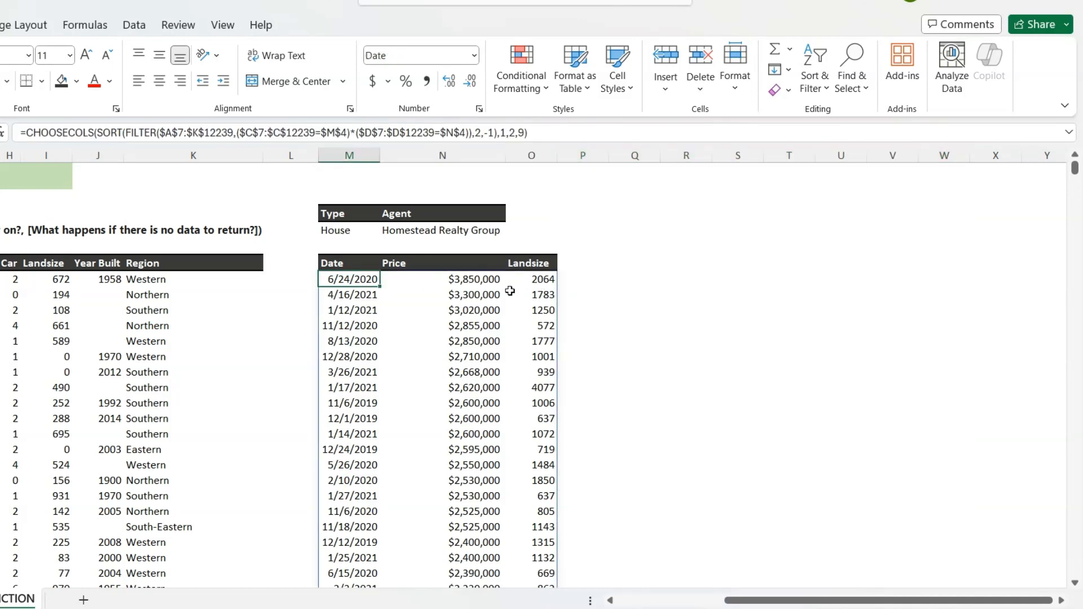
- Undo the column deletion, the Landsize header paste and the CHOOSECOLS addition to the M7 formula
key(ctrl+z)
key(ctrl+z)
key(ctrl+z)
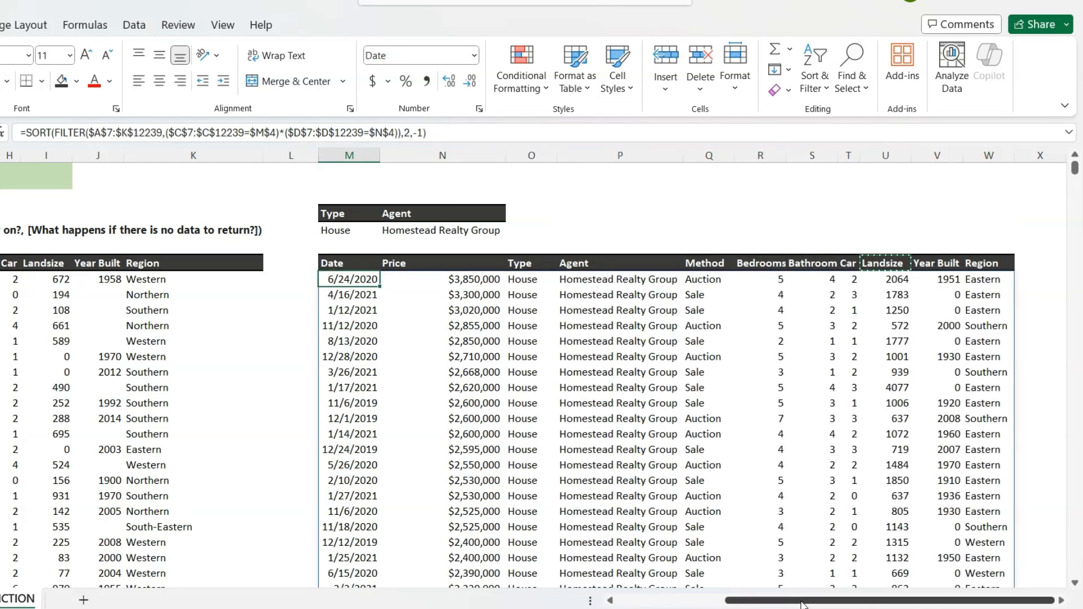
drag(801, 602, 765, 601)
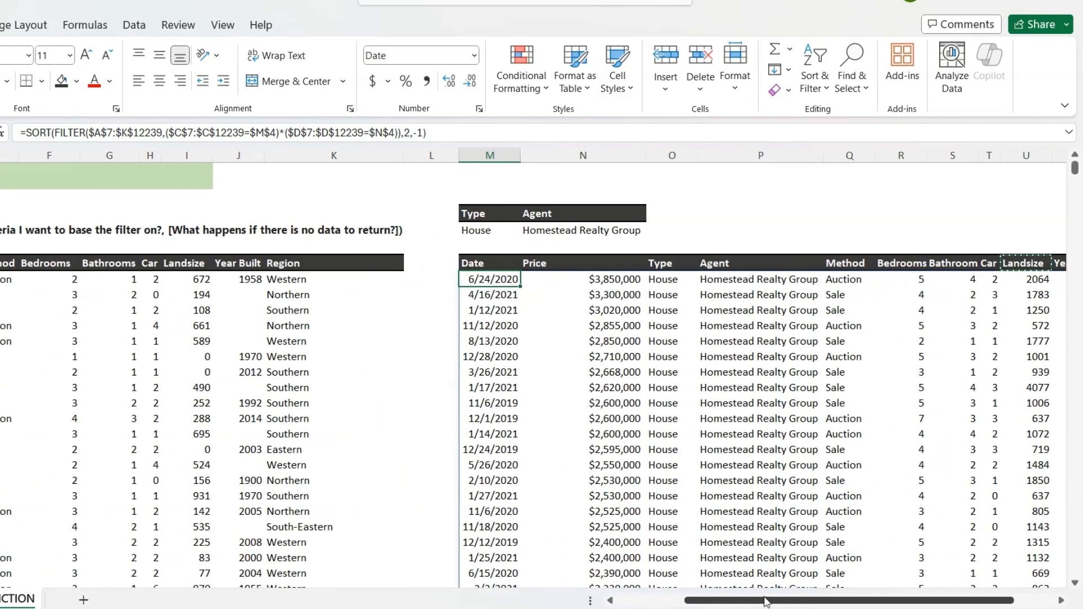
drag(765, 601, 708, 604)
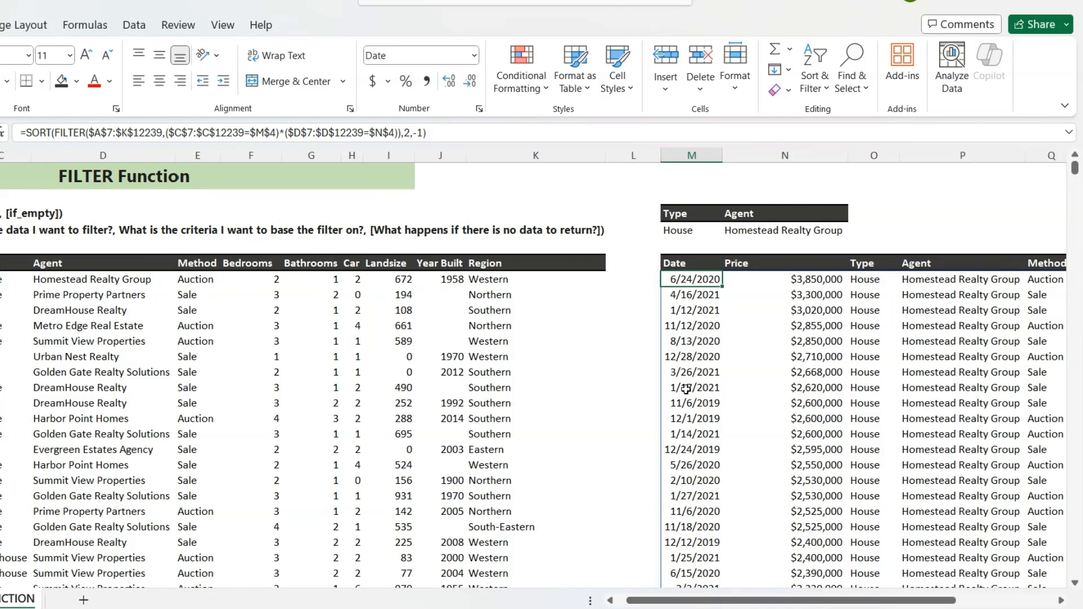
drag(709, 605, 700, 605)
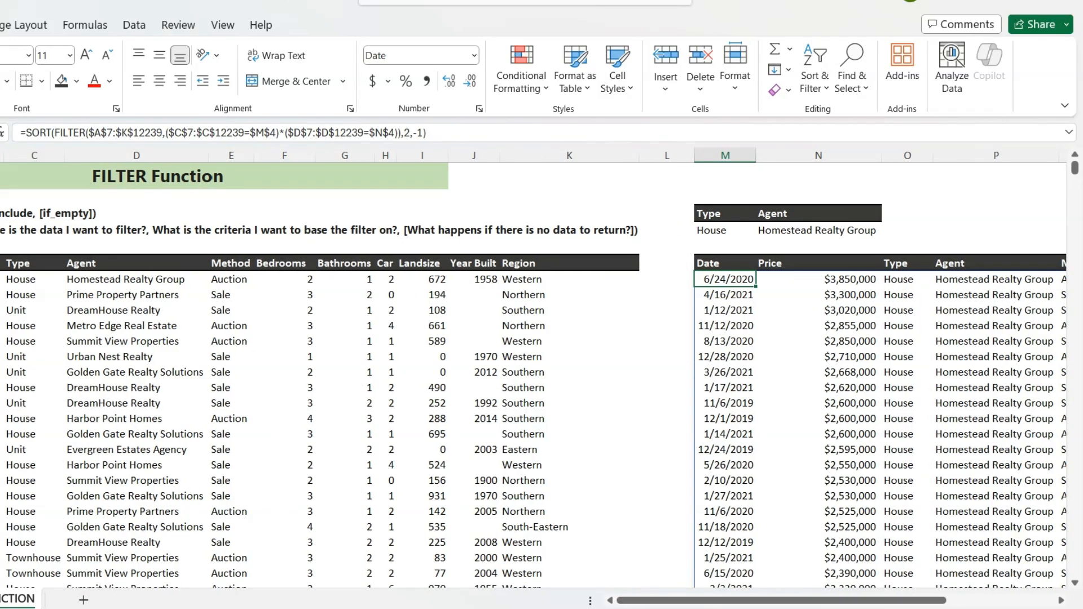